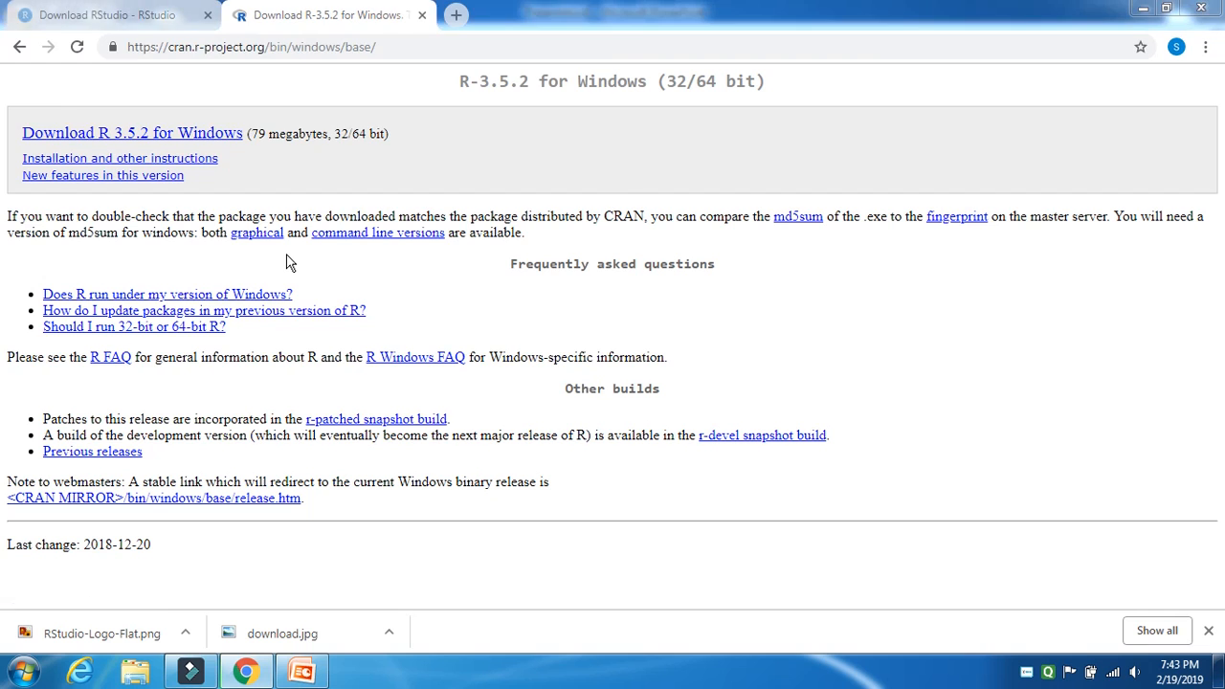
- Save the R-3.5.2-win.exe installer download and dismiss the browser's downloads bar
{"action": "left_click", "coordinate": [457, 400]}
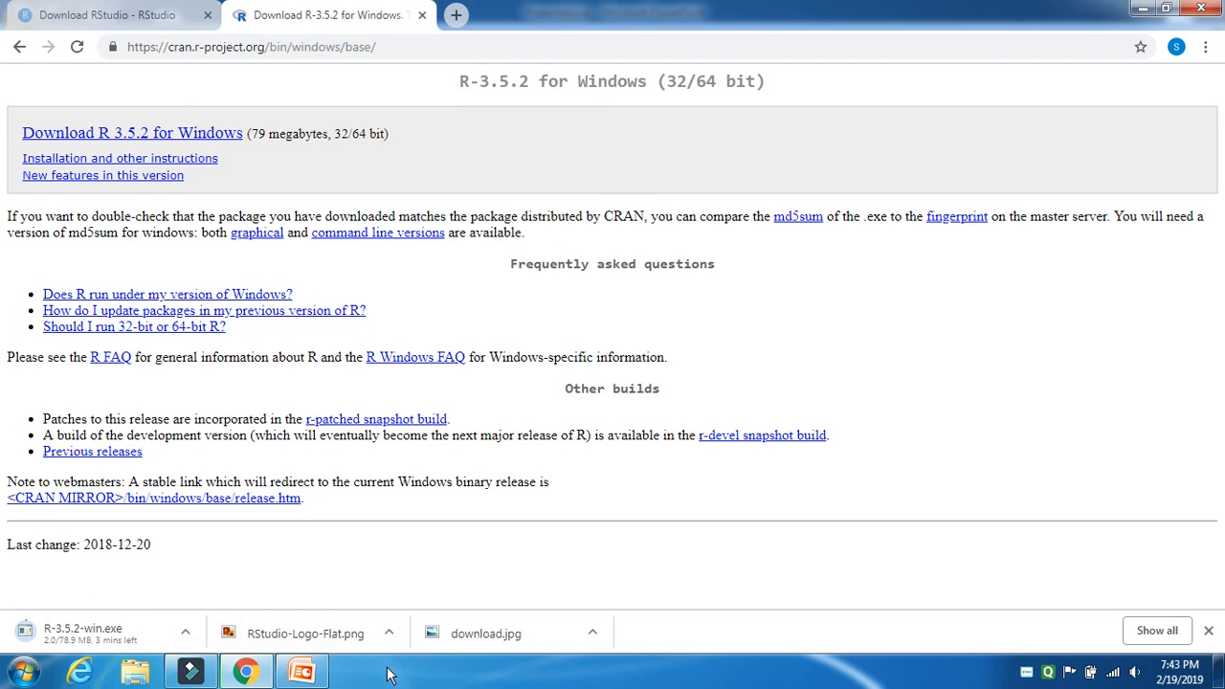
{"action": "left_click", "coordinate": [1208, 631]}
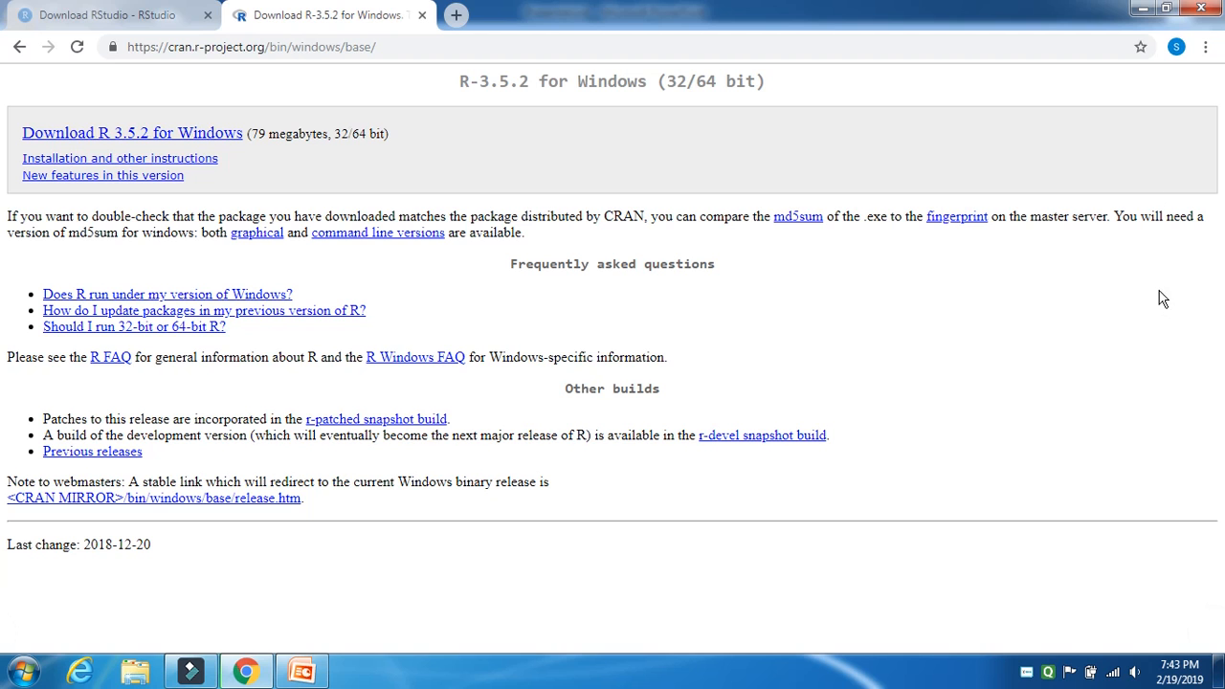
- Show the Windows desktop and open New folder
{"action": "left_click", "coordinate": [1144, 10]}
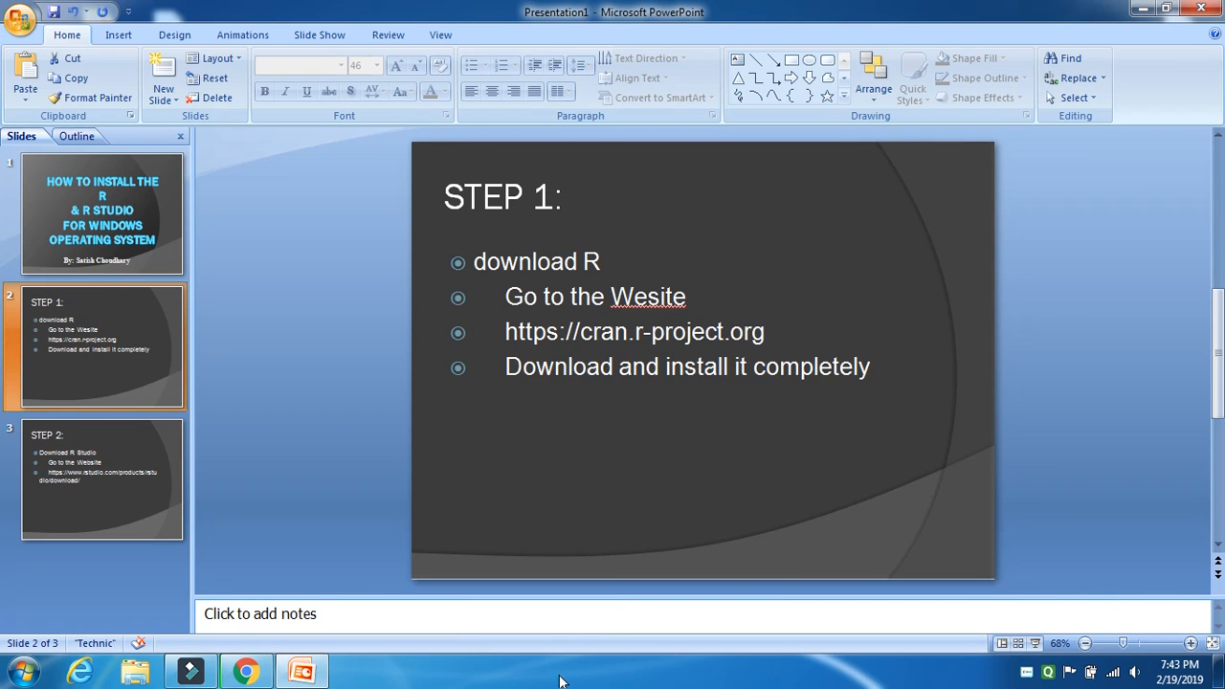
{"action": "right_click", "coordinate": [560, 680]}
{"action": "left_click", "coordinate": [601, 585]}
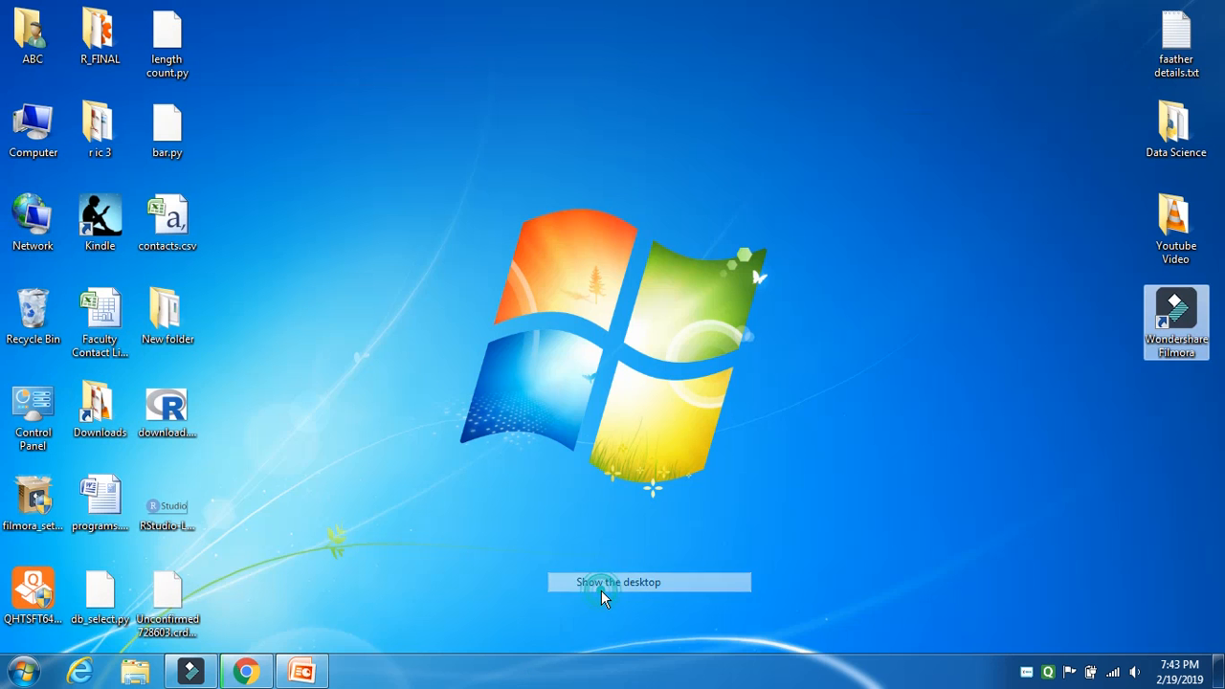
{"action": "double_click", "coordinate": [167, 310]}
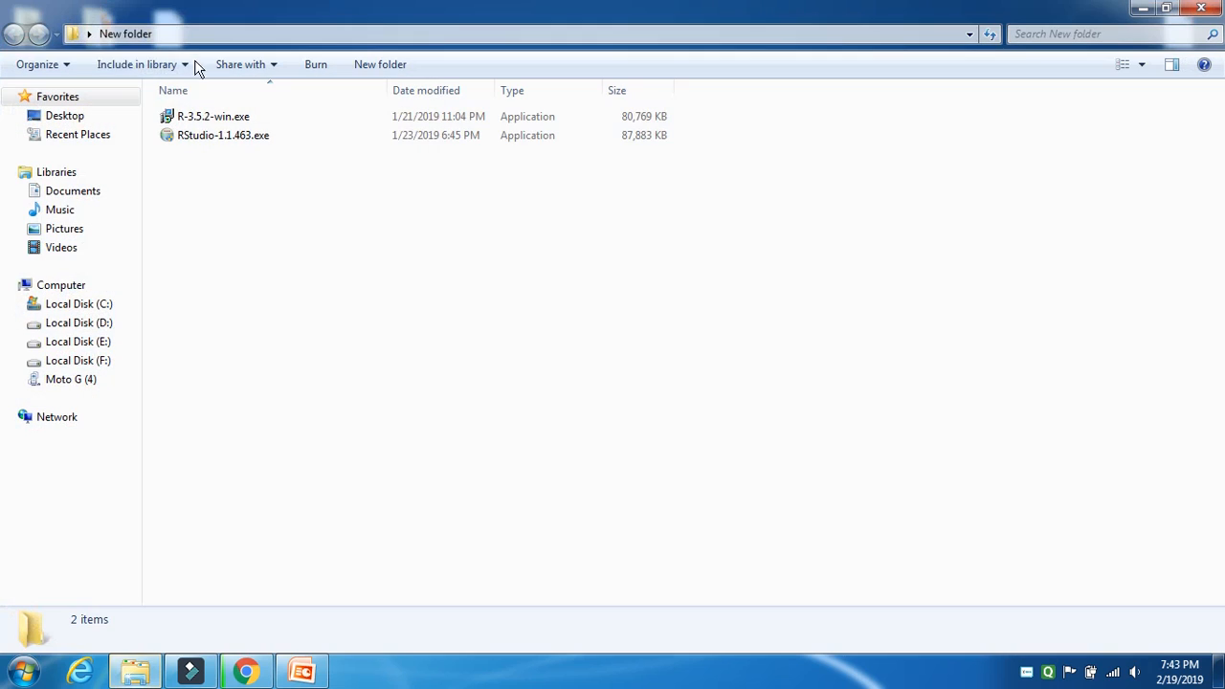
- Run R-3.5.2-win.exe, allow it past the security warning and accept English as the setup language
{"action": "left_click", "coordinate": [198, 116]}
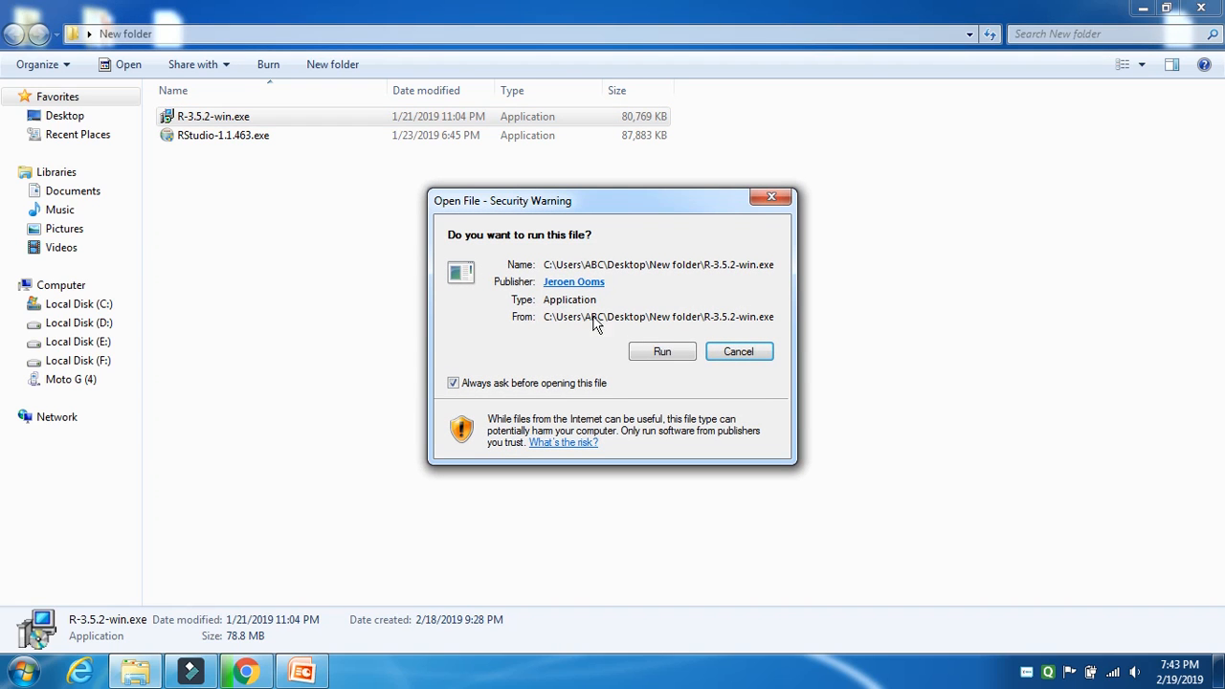
{"action": "left_click", "coordinate": [670, 354]}
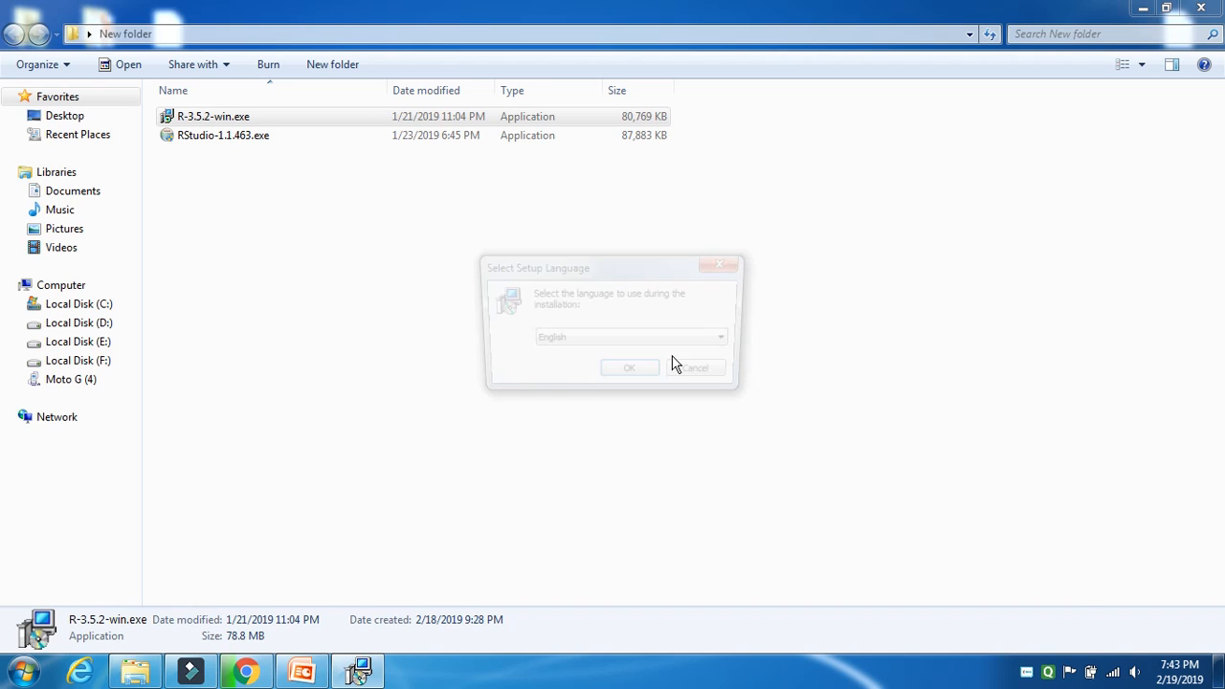
{"action": "left_click", "coordinate": [632, 375]}
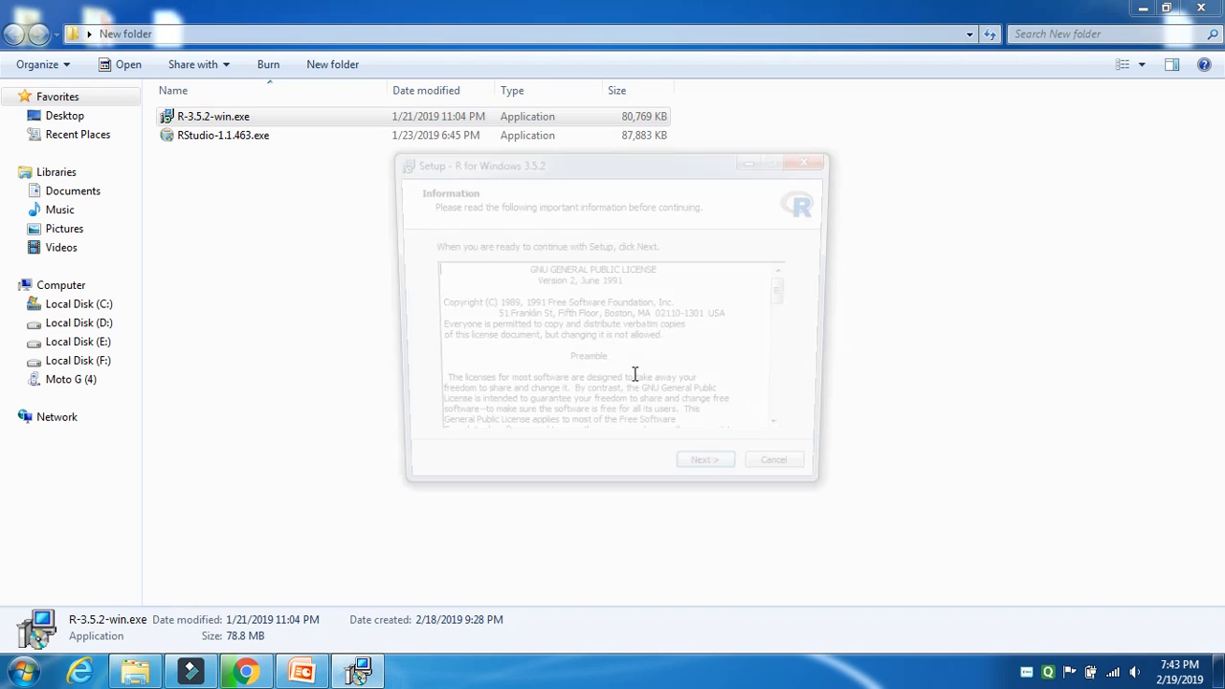
- Proceed through the R setup's license information, default install location, preselected components and startup options up to the Start Menu folder page
{"action": "left_click", "coordinate": [724, 480]}
{"action": "left_click", "coordinate": [724, 479]}
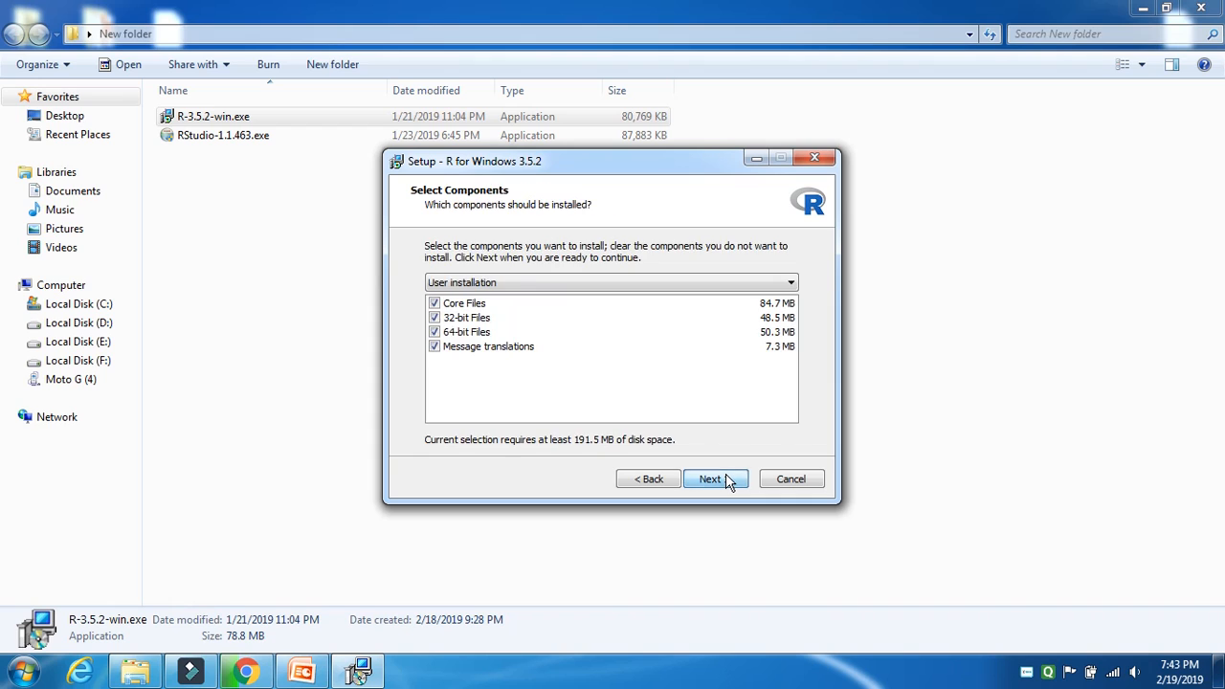
{"action": "left_click", "coordinate": [724, 480]}
{"action": "left_click", "coordinate": [724, 479]}
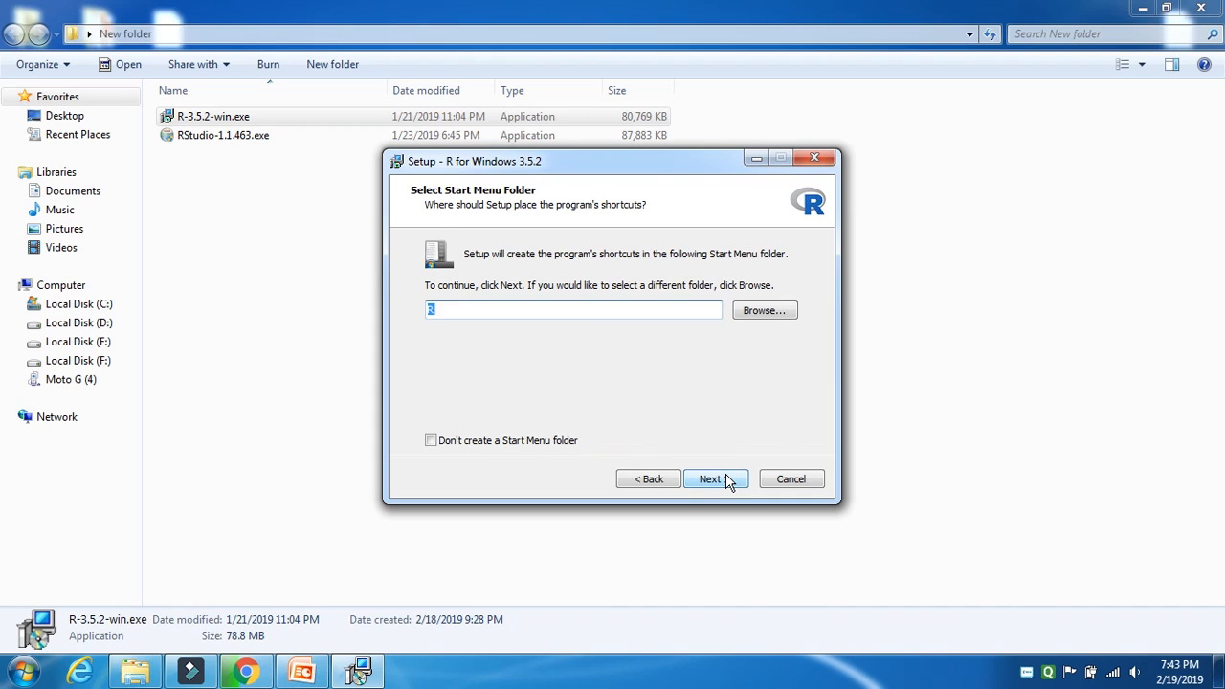
- Return to the startup options, keep No (accept defaults), and start the R installation with the Start Menu folder R
{"action": "left_click", "coordinate": [662, 483]}
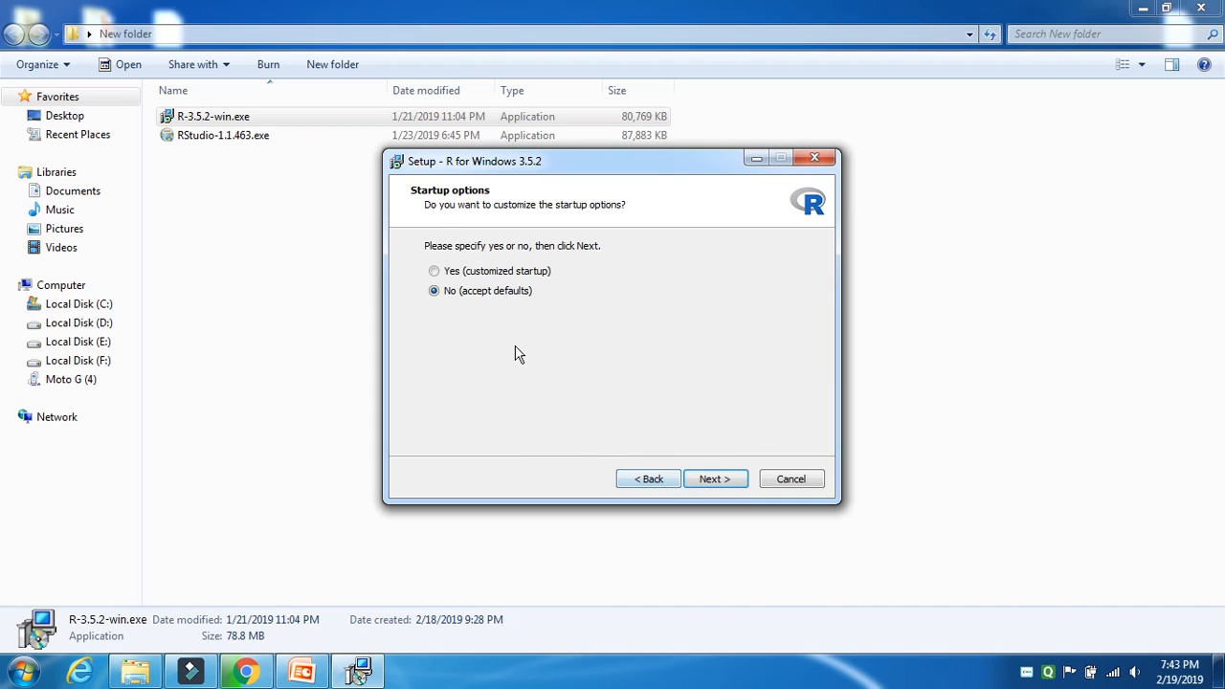
{"action": "left_click", "coordinate": [435, 272]}
{"action": "left_click", "coordinate": [433, 295]}
{"action": "left_click", "coordinate": [713, 483]}
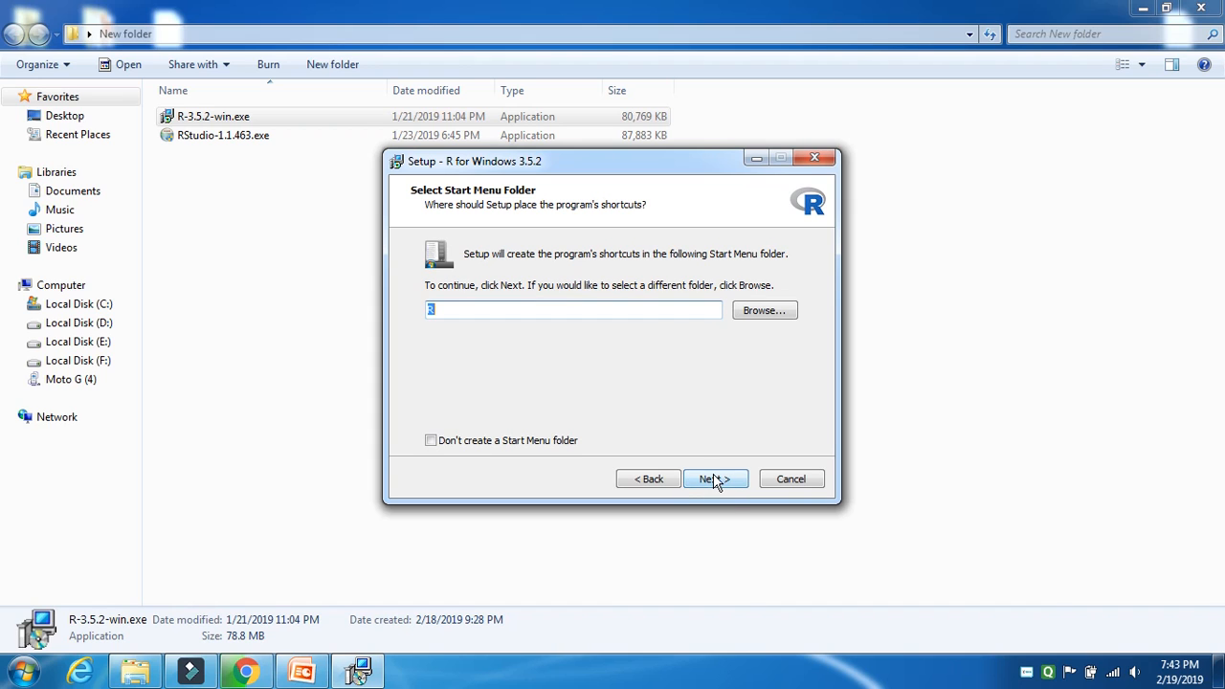
{"action": "left_click", "coordinate": [712, 483]}
{"action": "left_click", "coordinate": [713, 479]}
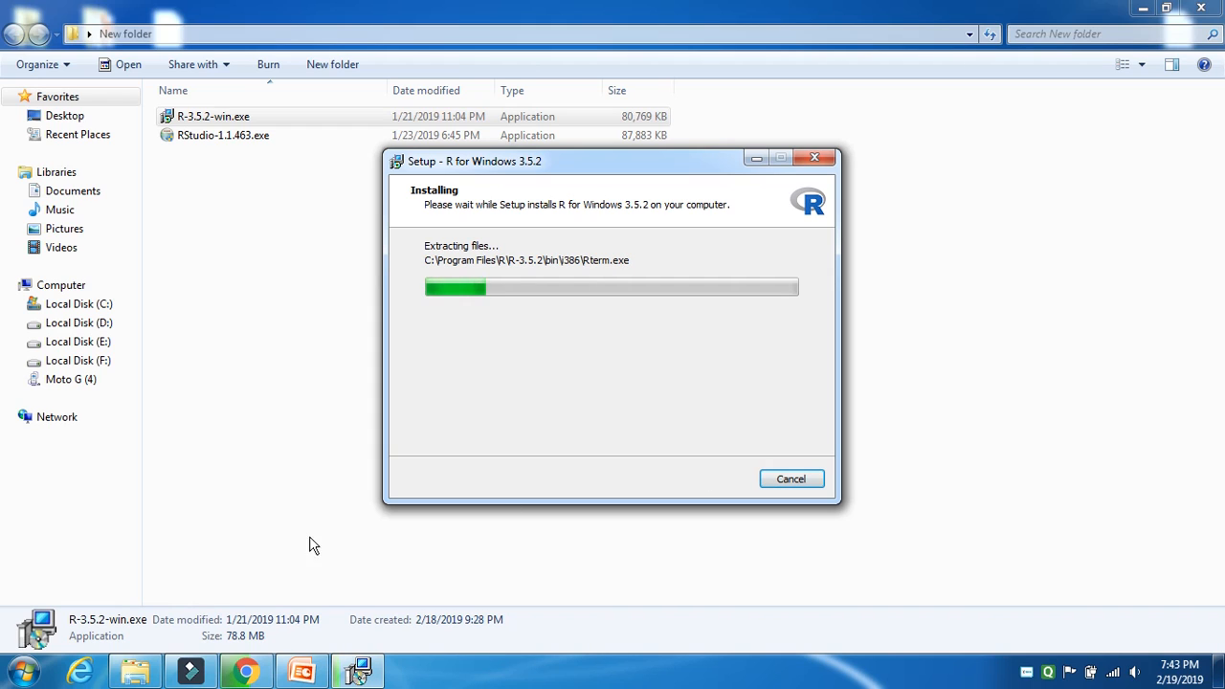
- Switch to the PowerPoint presentation and view the STEP 2 slide about downloading R Studio
{"action": "mouse_move", "coordinate": [304, 674]}
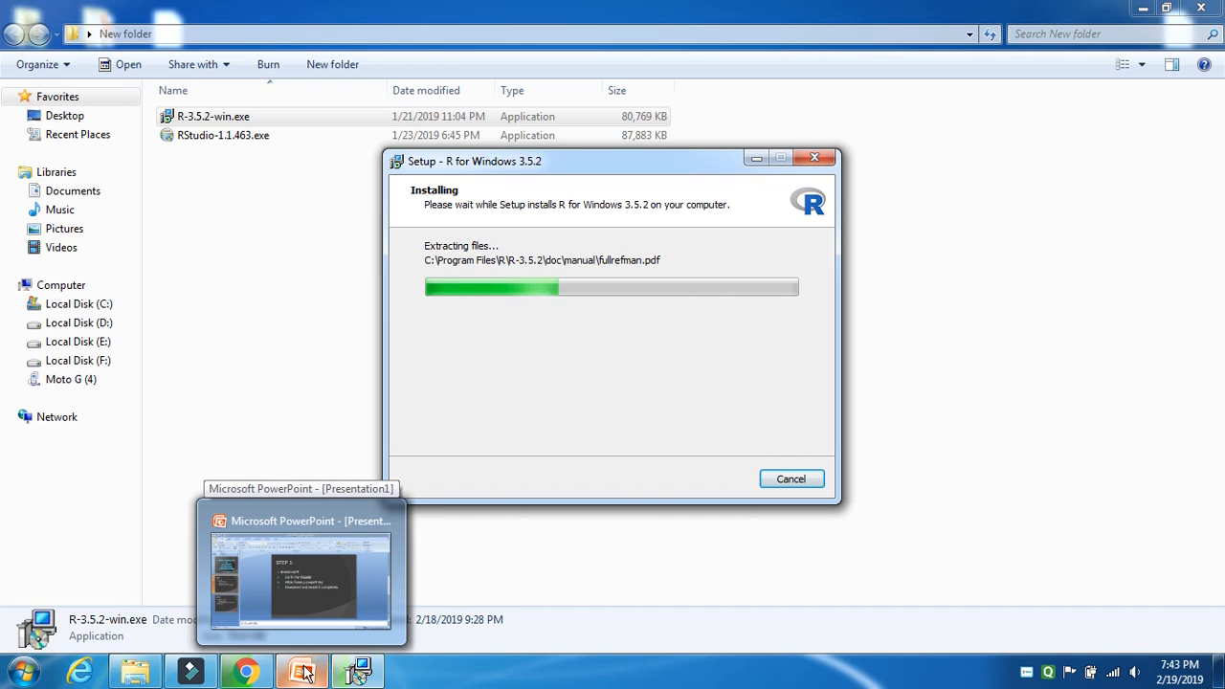
{"action": "left_click", "coordinate": [304, 673]}
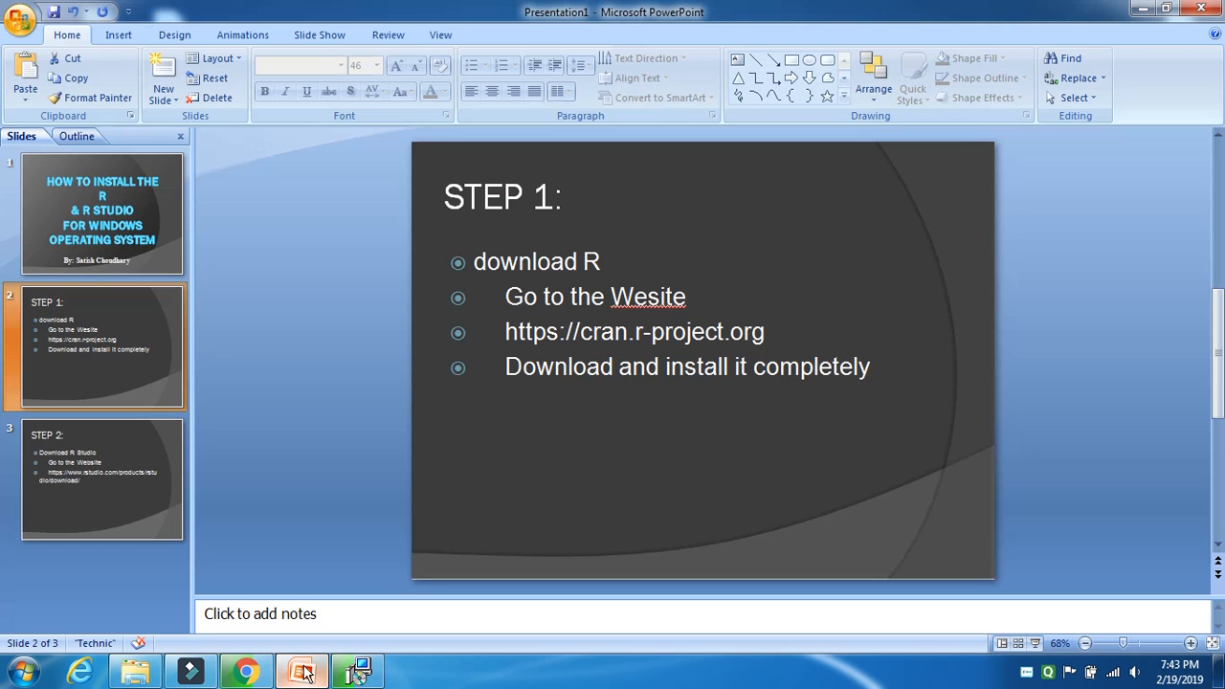
{"action": "left_click", "coordinate": [133, 498]}
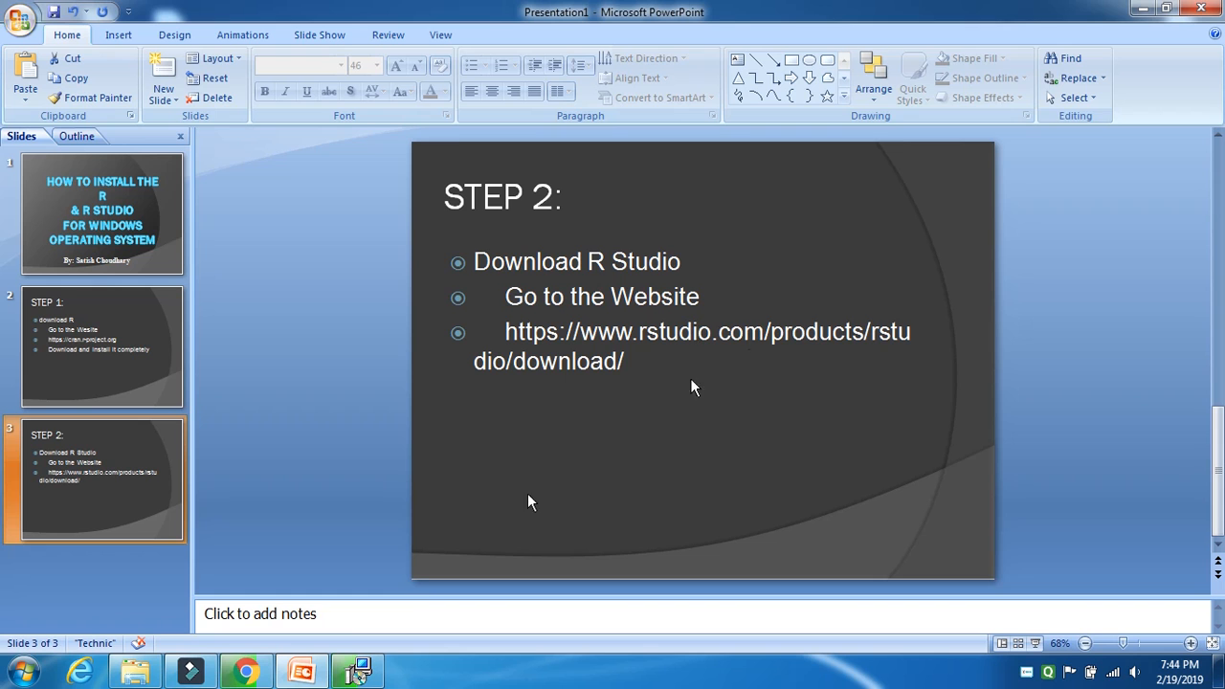
- Switch to the RStudio download page in Chrome and choose the free RStudio Desktop Open Source License download
{"action": "left_click", "coordinate": [246, 672]}
{"action": "left_click", "coordinate": [149, 24]}
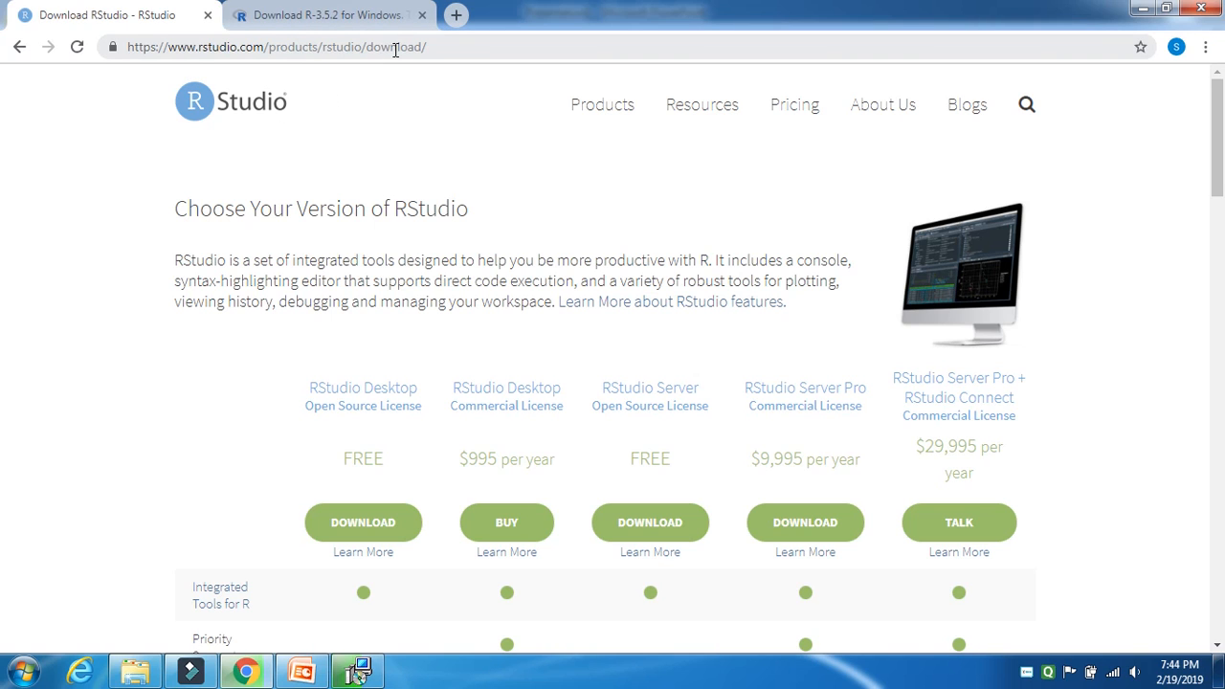
{"action": "left_click", "coordinate": [361, 534]}
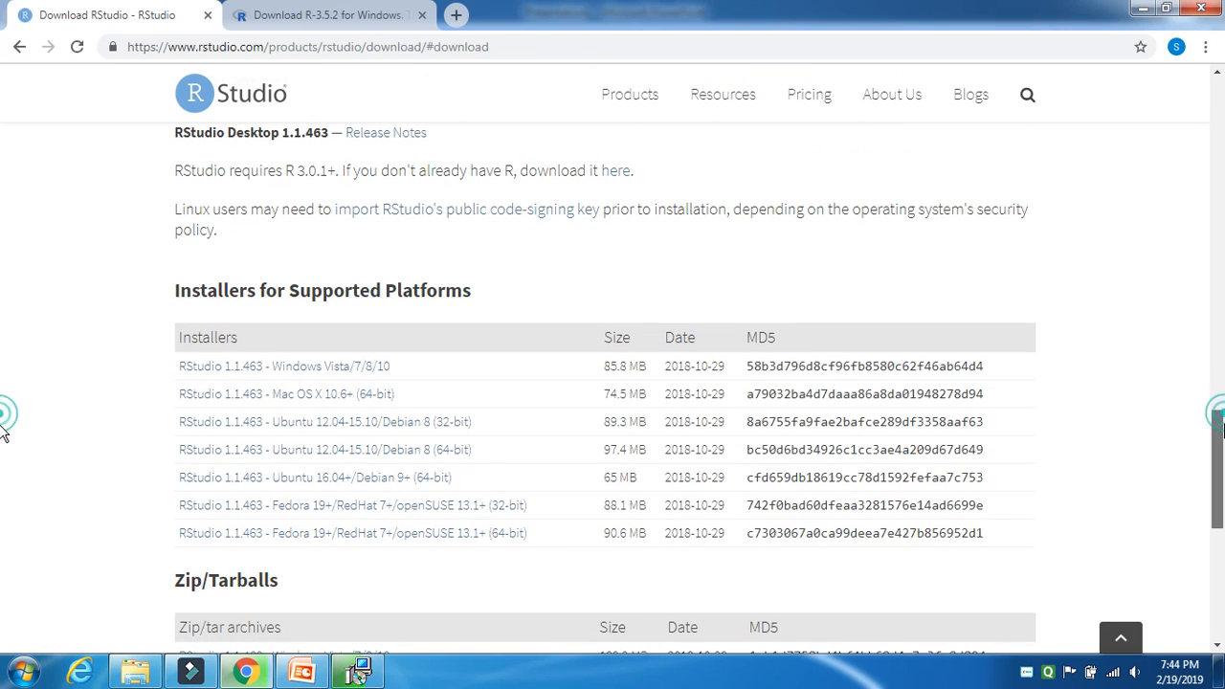
- Download the RStudio 1.1.463 installer for Windows Vista/7/8/10 and save it to the Desktop as RStudio-1.1.463.exe
{"action": "scroll", "coordinate": [2, 431], "scroll_direction": "down", "scroll_amount": 3}
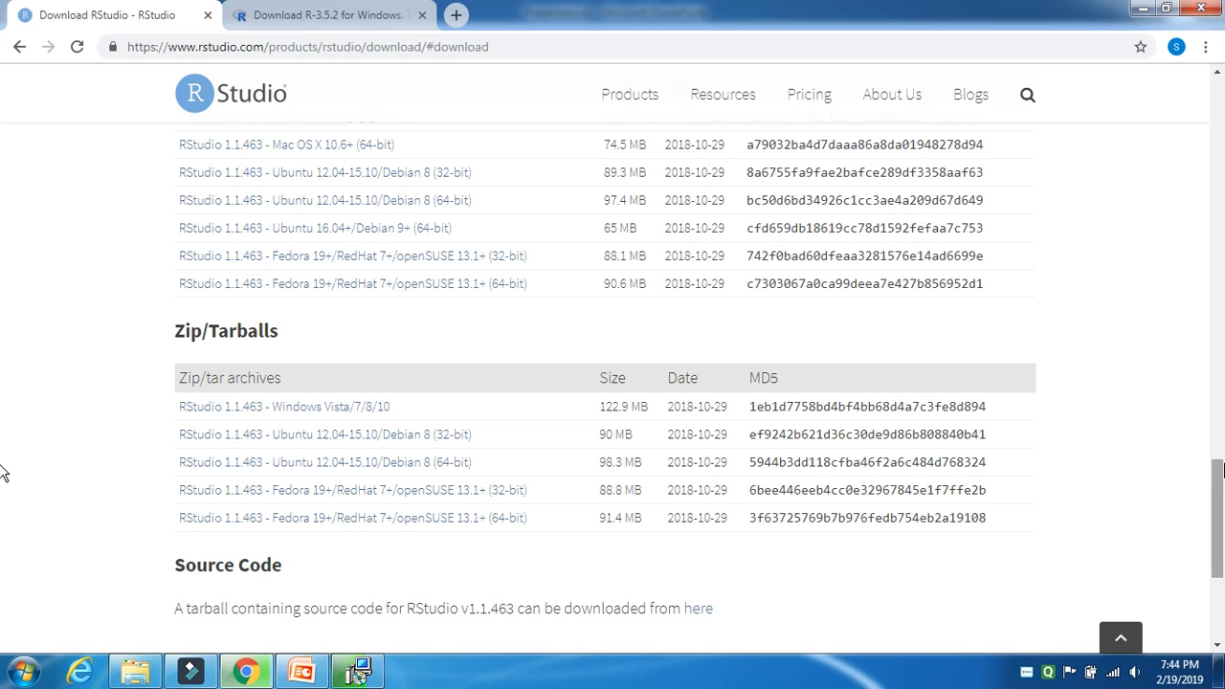
{"action": "scroll", "coordinate": [3, 468], "scroll_direction": "up", "scroll_amount": 1}
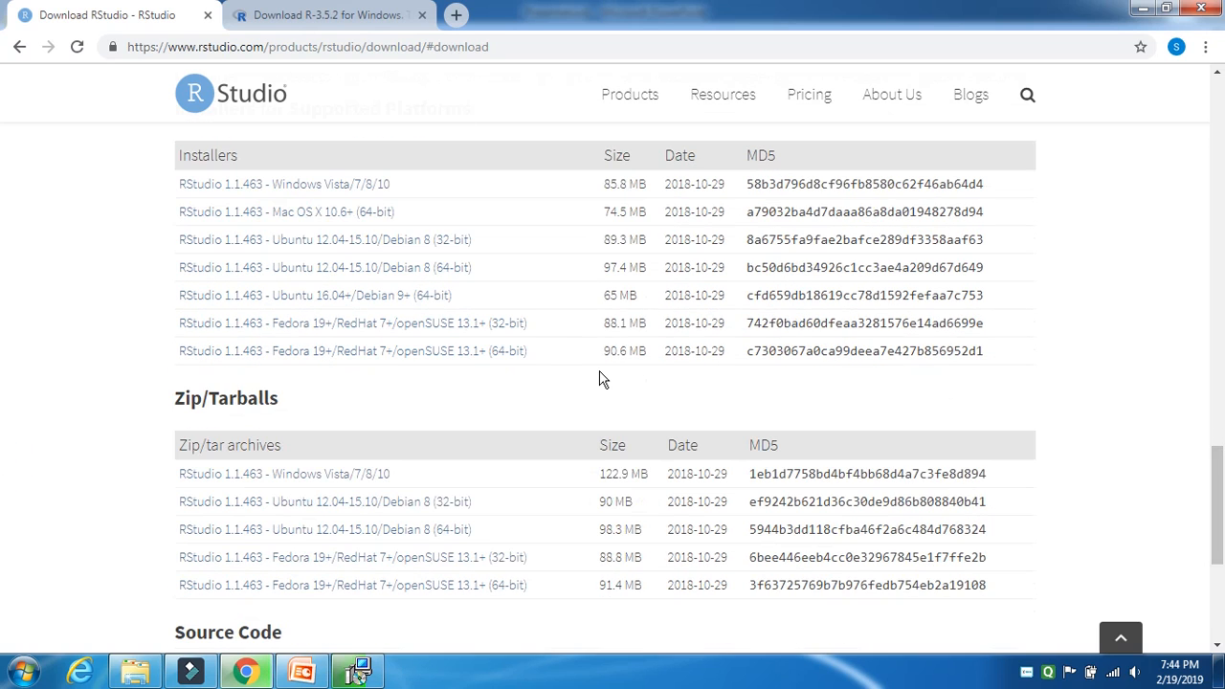
{"action": "left_click", "coordinate": [268, 193]}
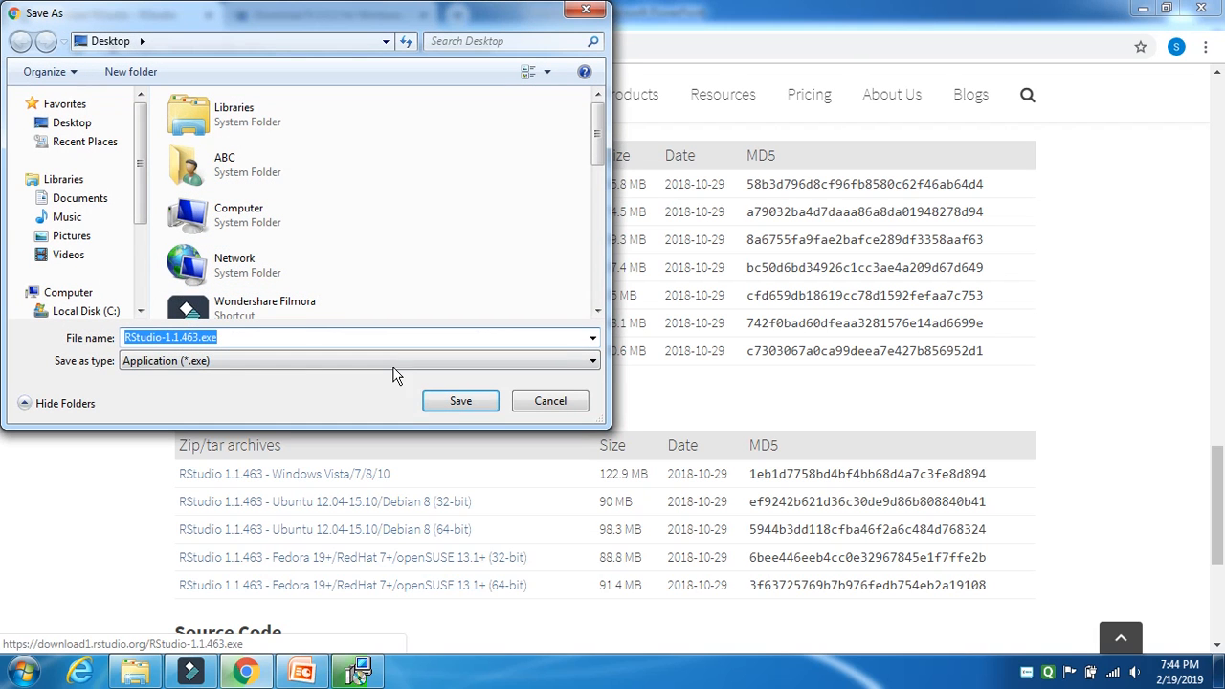
{"action": "left_click", "coordinate": [460, 400]}
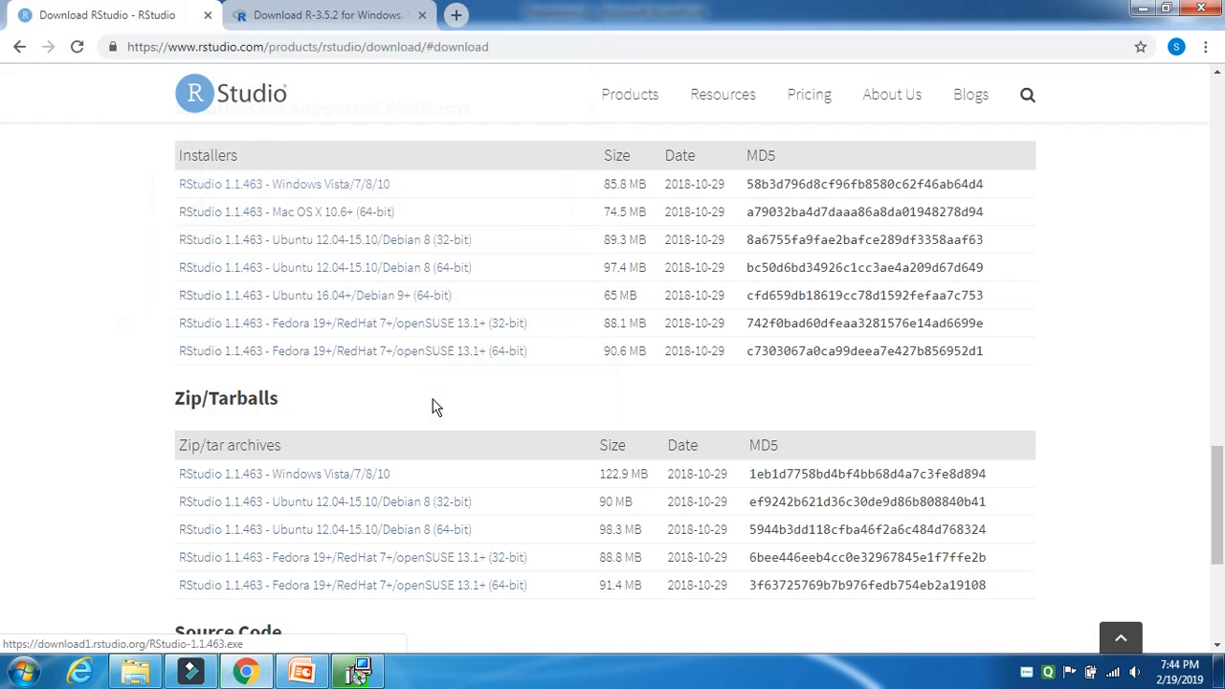
- Bring the R for Windows 3.5.2 setup to the front and finish the completed installation
{"action": "right_click", "coordinate": [475, 673]}
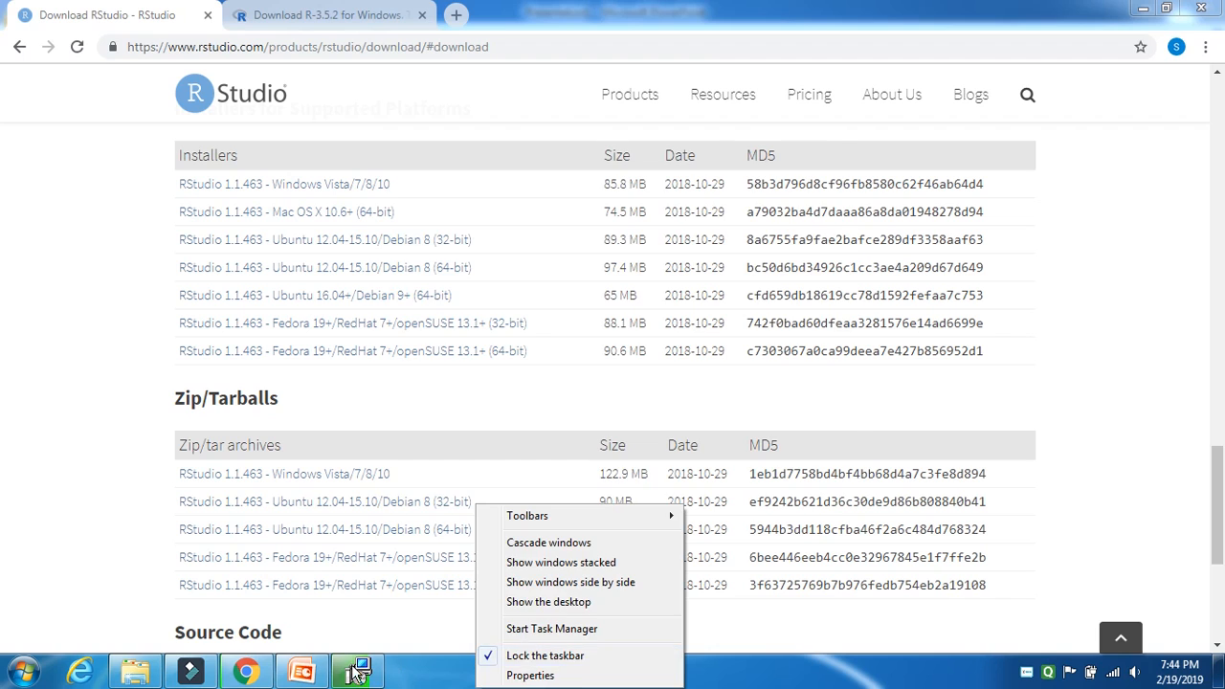
{"action": "left_click", "coordinate": [359, 673]}
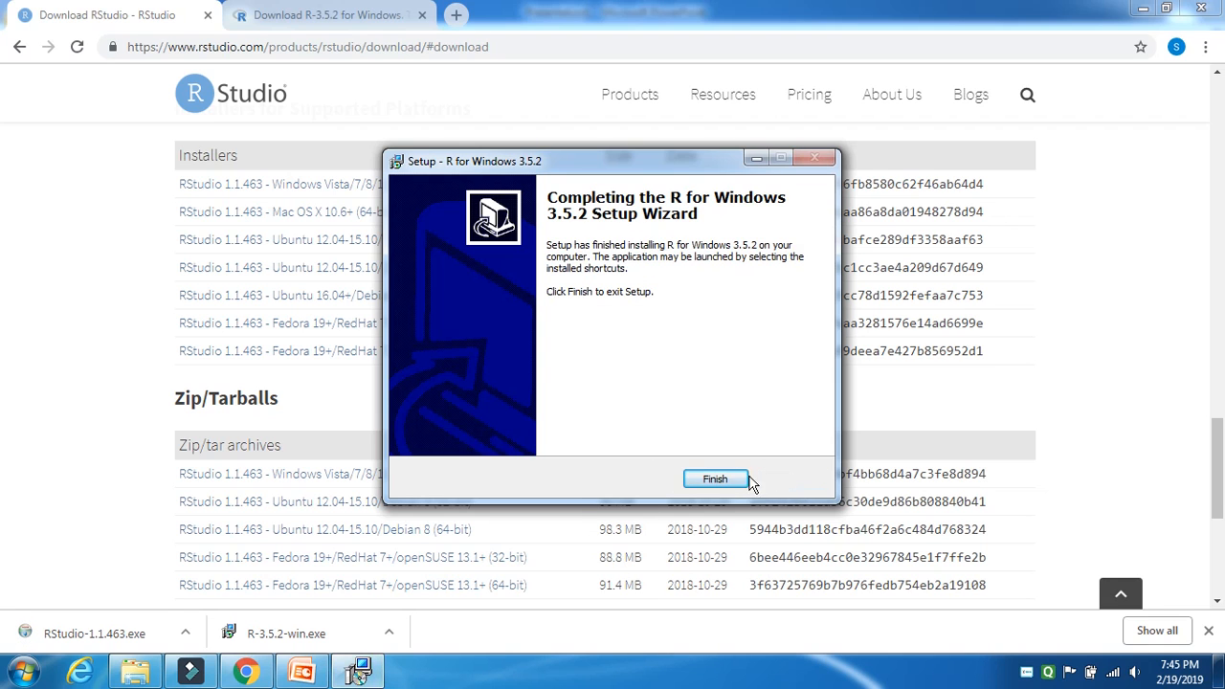
{"action": "left_click", "coordinate": [716, 479]}
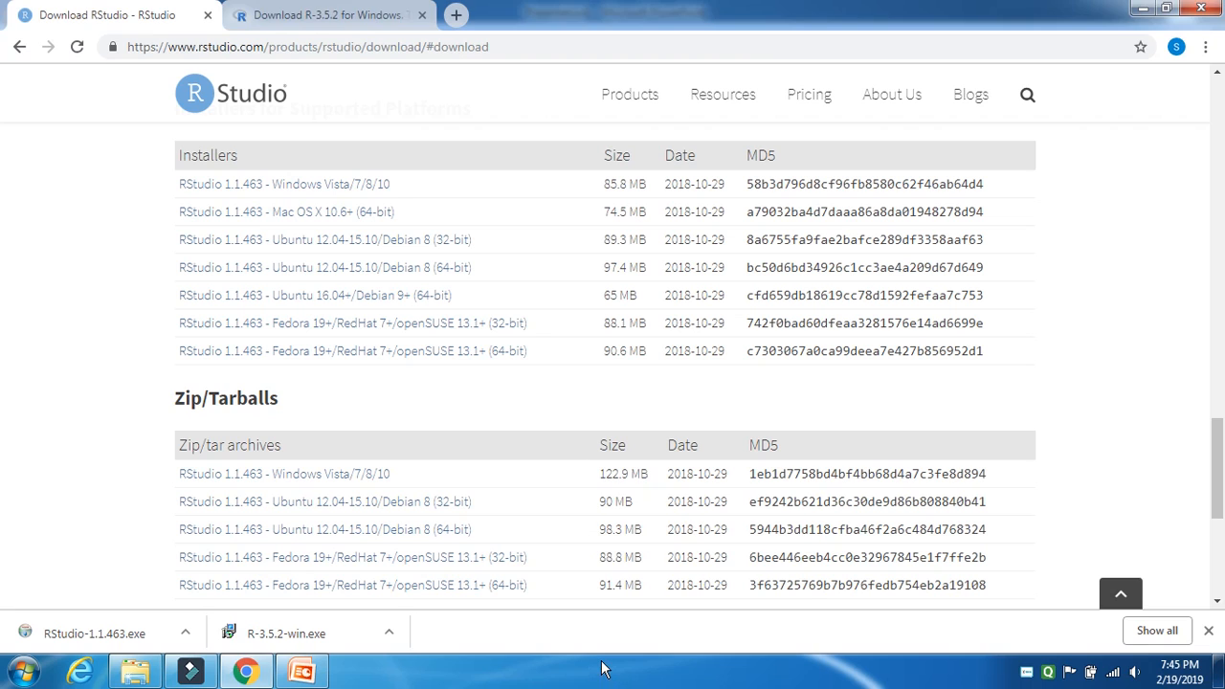
- Run the downloaded RStudio-1.1.463.exe, install RStudio with the default settings and Start Menu folder RStudio, and finish the wizard
{"action": "right_click", "coordinate": [601, 667]}
{"action": "left_click", "coordinate": [113, 635]}
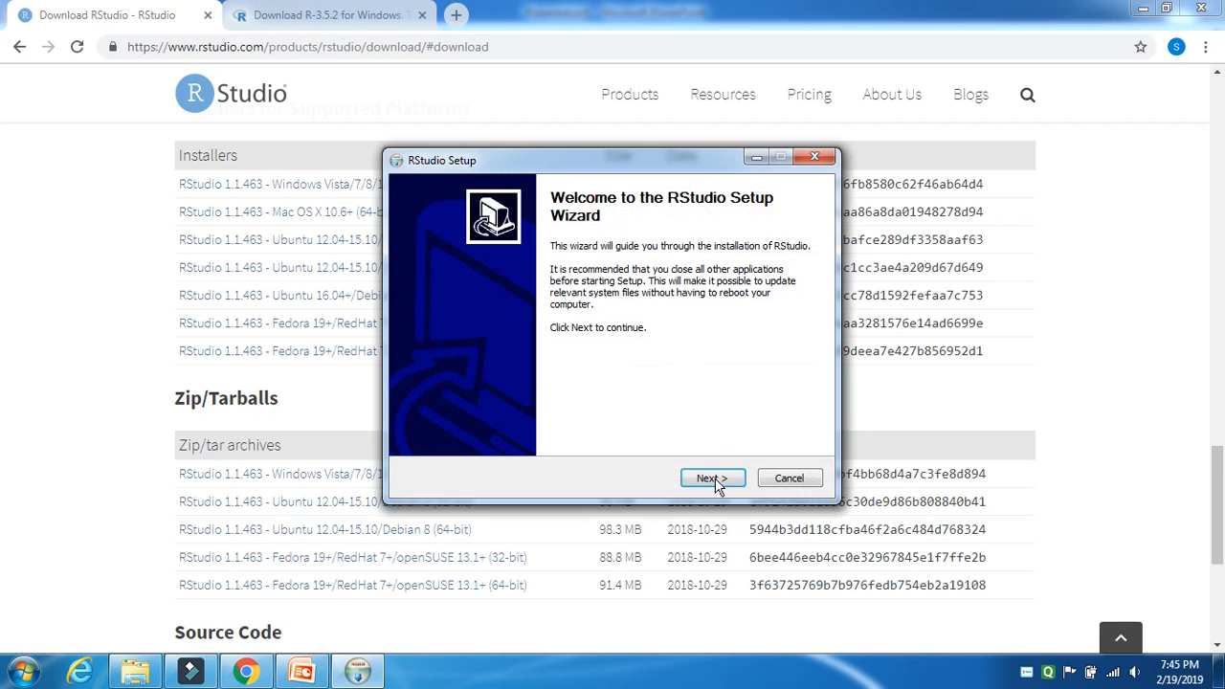
{"action": "left_click", "coordinate": [715, 481]}
{"action": "left_click", "coordinate": [716, 481]}
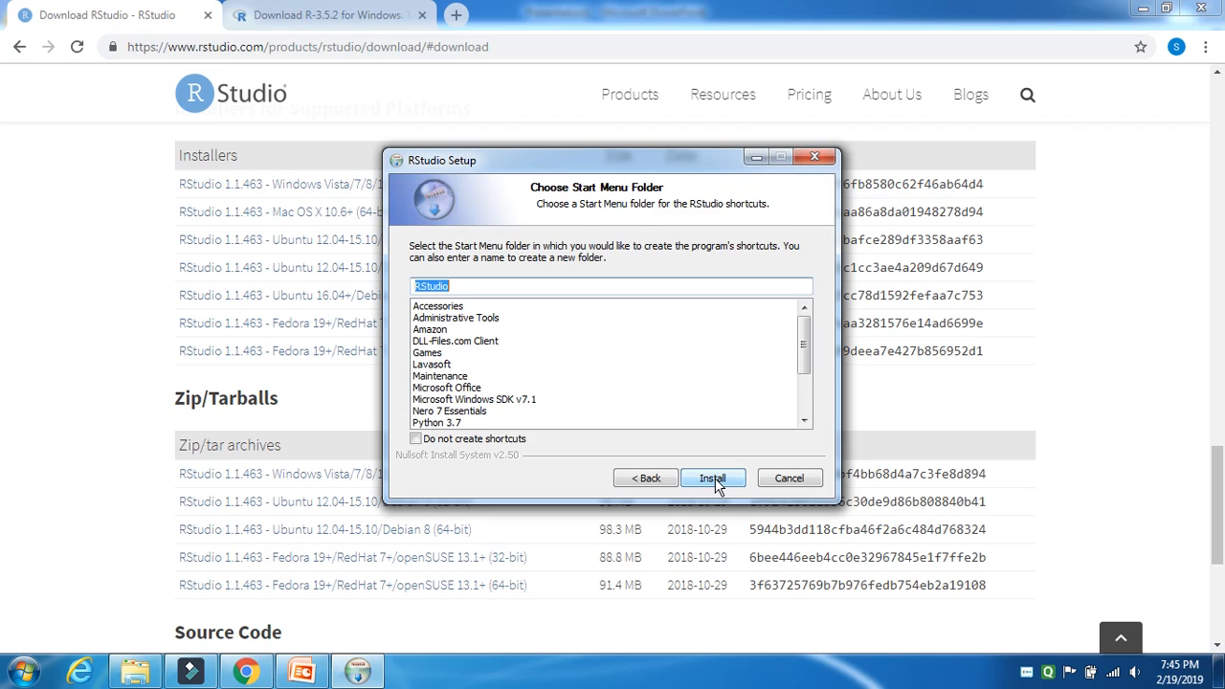
{"action": "left_click", "coordinate": [716, 481]}
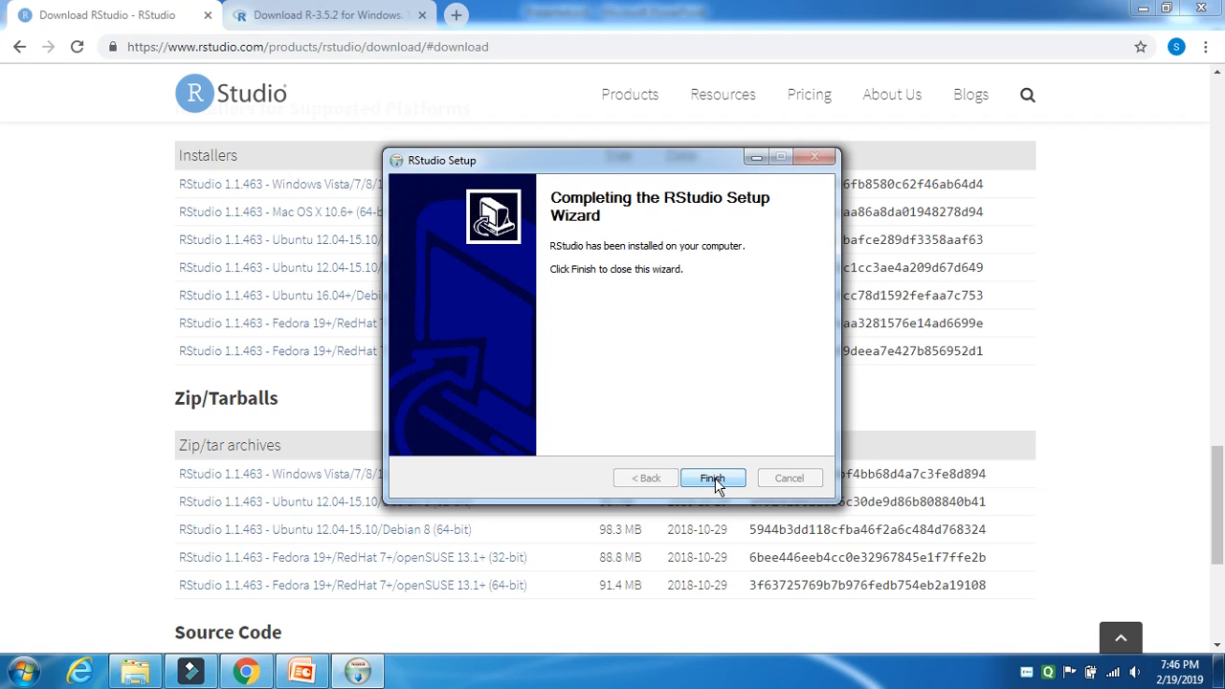
{"action": "left_click", "coordinate": [713, 478]}
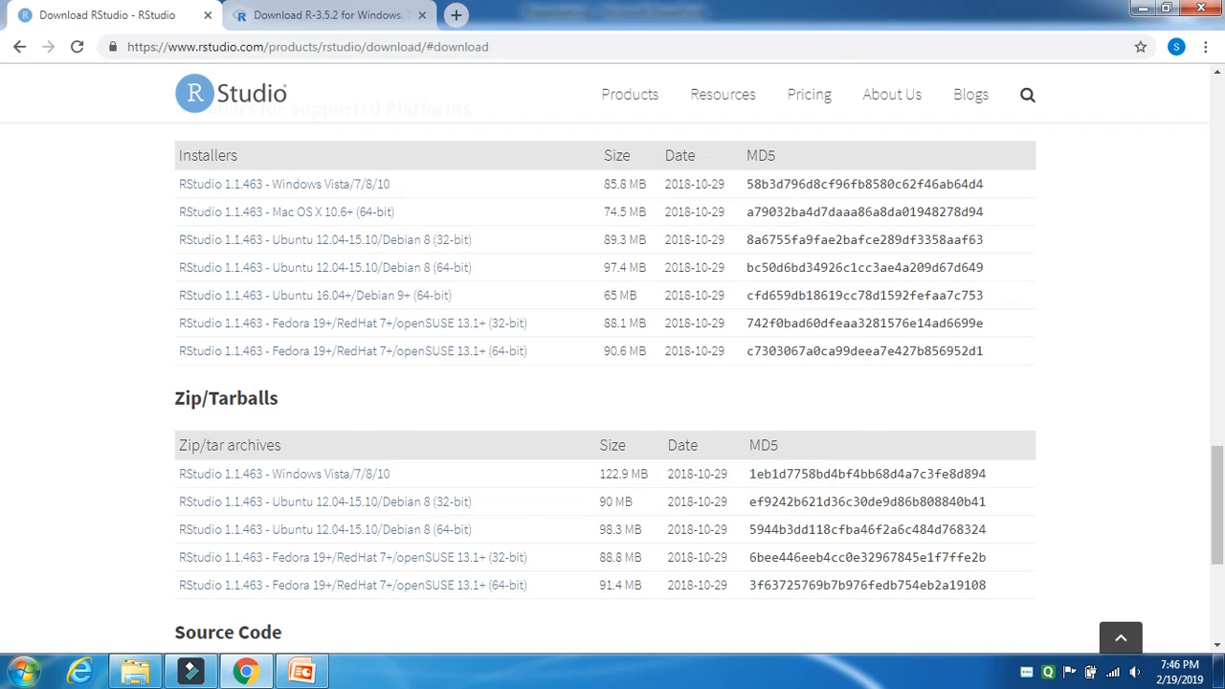
- Launch RStudio from its program folder among all installed Windows programs
{"action": "left_click", "coordinate": [23, 672]}
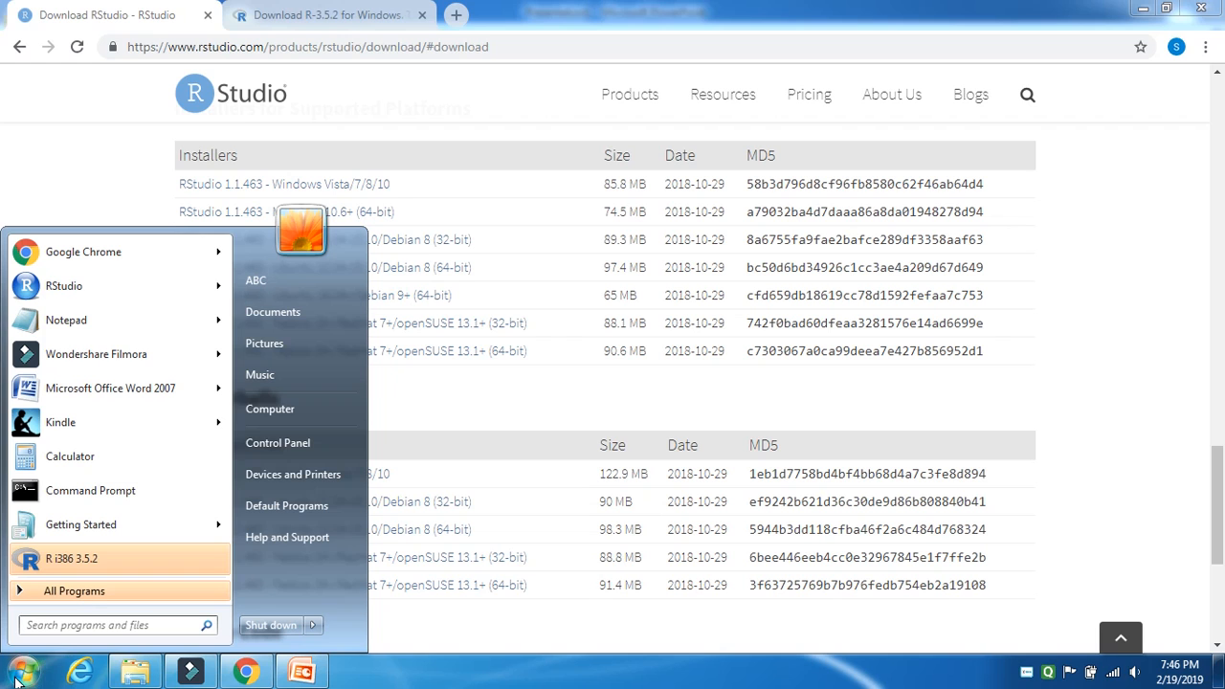
{"action": "left_click", "coordinate": [96, 591]}
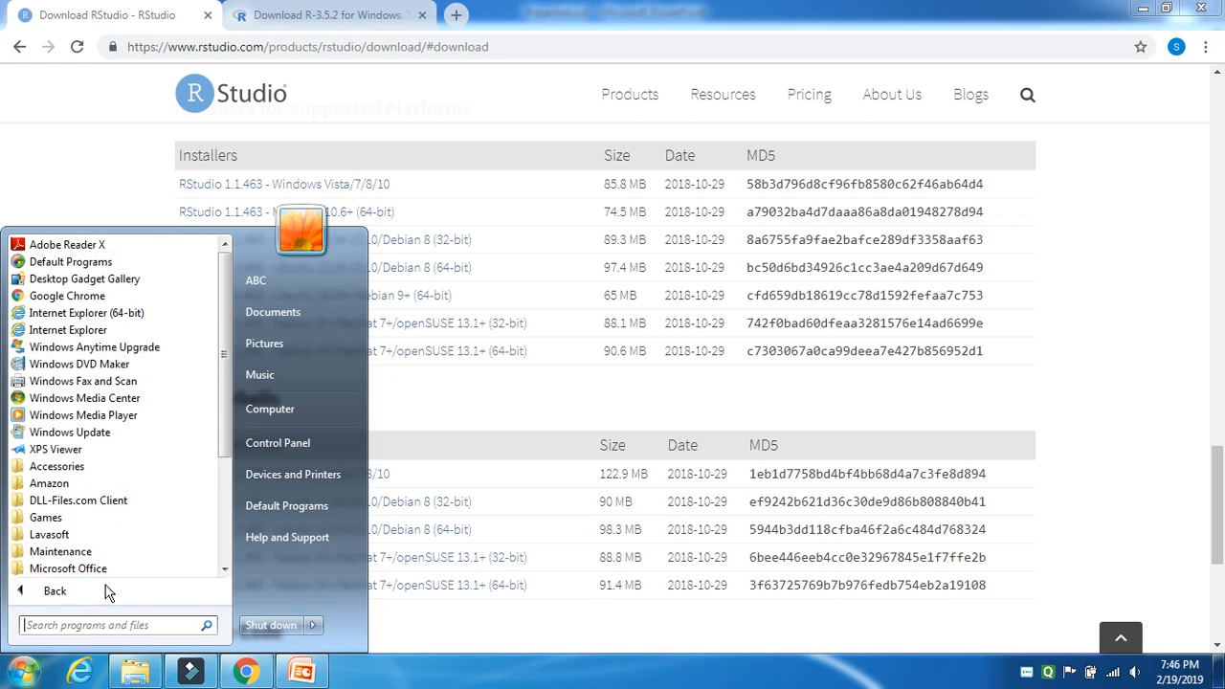
{"action": "scroll", "coordinate": [227, 534], "scroll_direction": "down", "scroll_amount": 3}
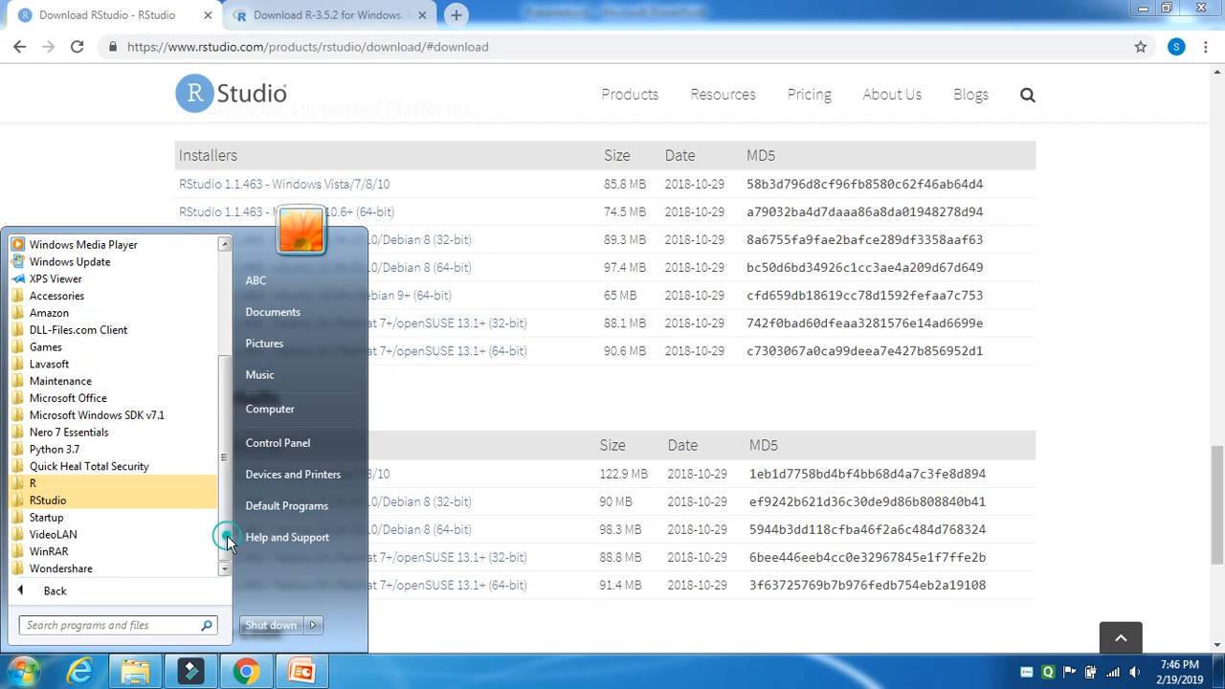
{"action": "left_click", "coordinate": [71, 504]}
{"action": "left_click", "coordinate": [67, 516]}
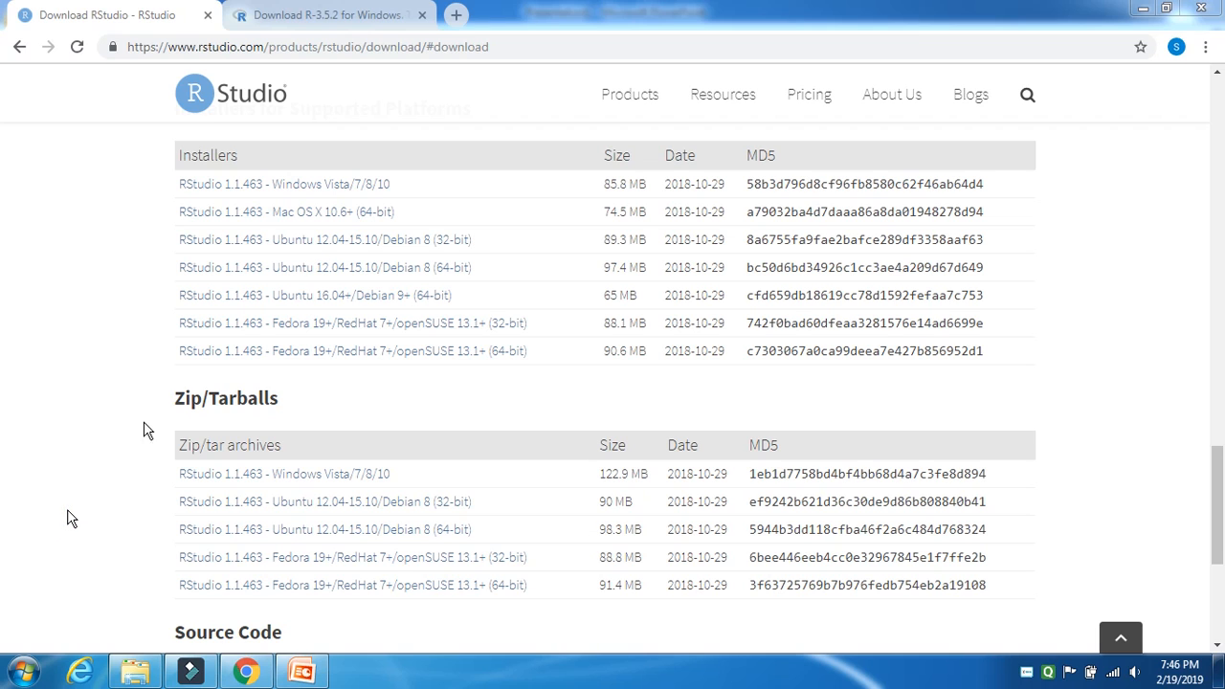
{"action": "mouse_move", "coordinate": [357, 670]}
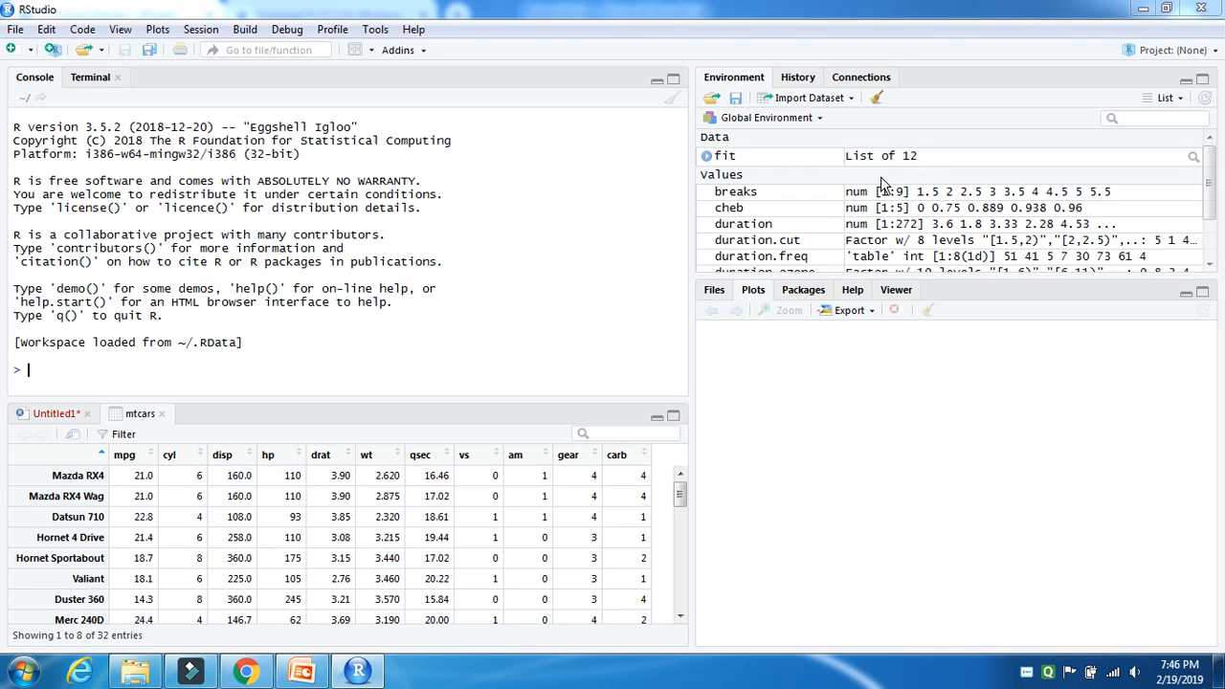
- Show the list of packages in RStudio
{"action": "left_click", "coordinate": [803, 292]}
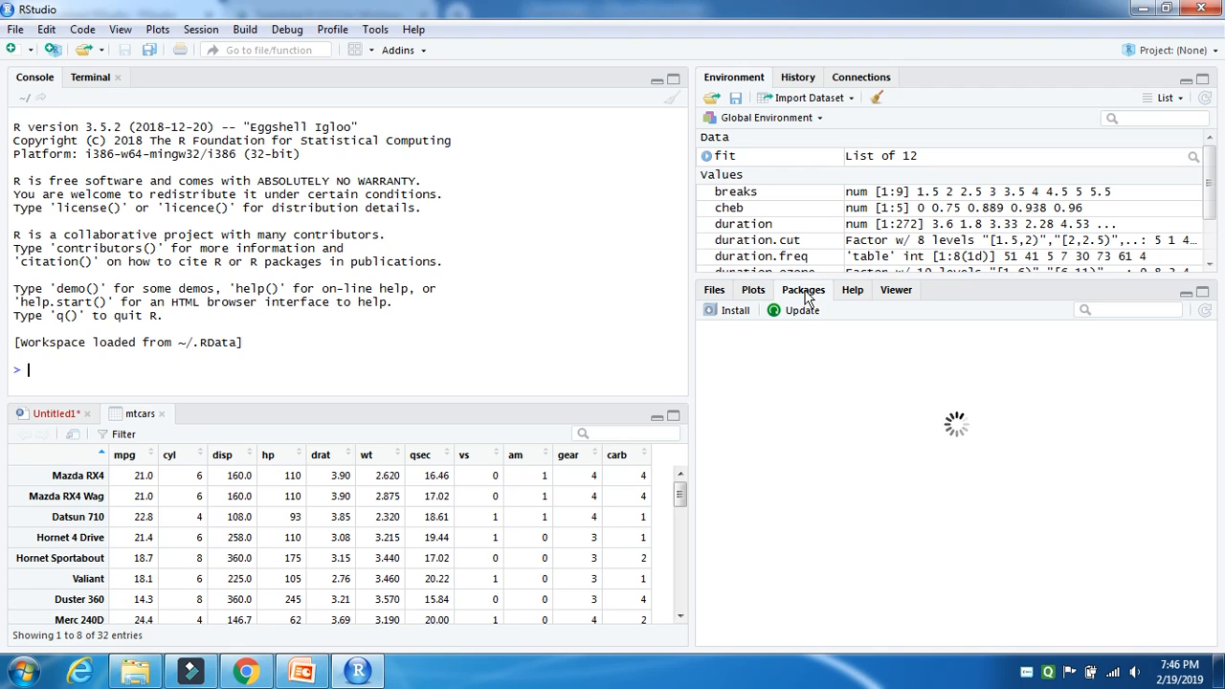
- Open the Install Packages dialog to view its options, and cancel it without installing a package
{"action": "left_click", "coordinate": [731, 312]}
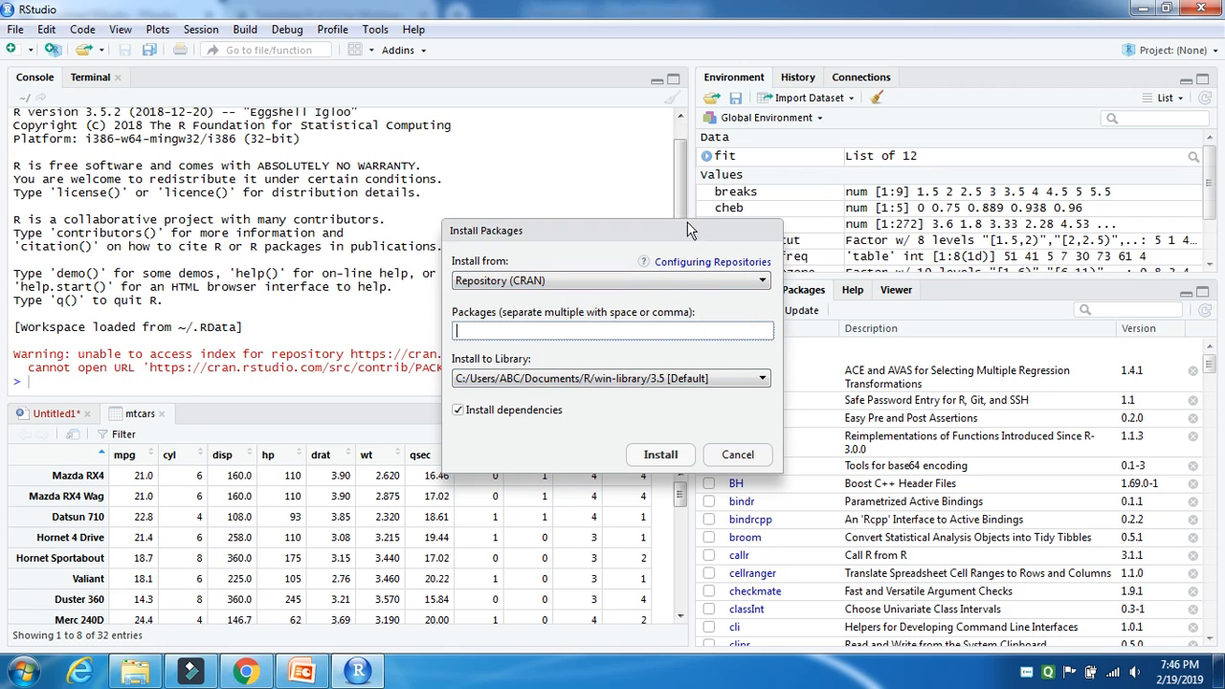
{"action": "left_click", "coordinate": [651, 202]}
{"action": "left_click", "coordinate": [738, 453]}
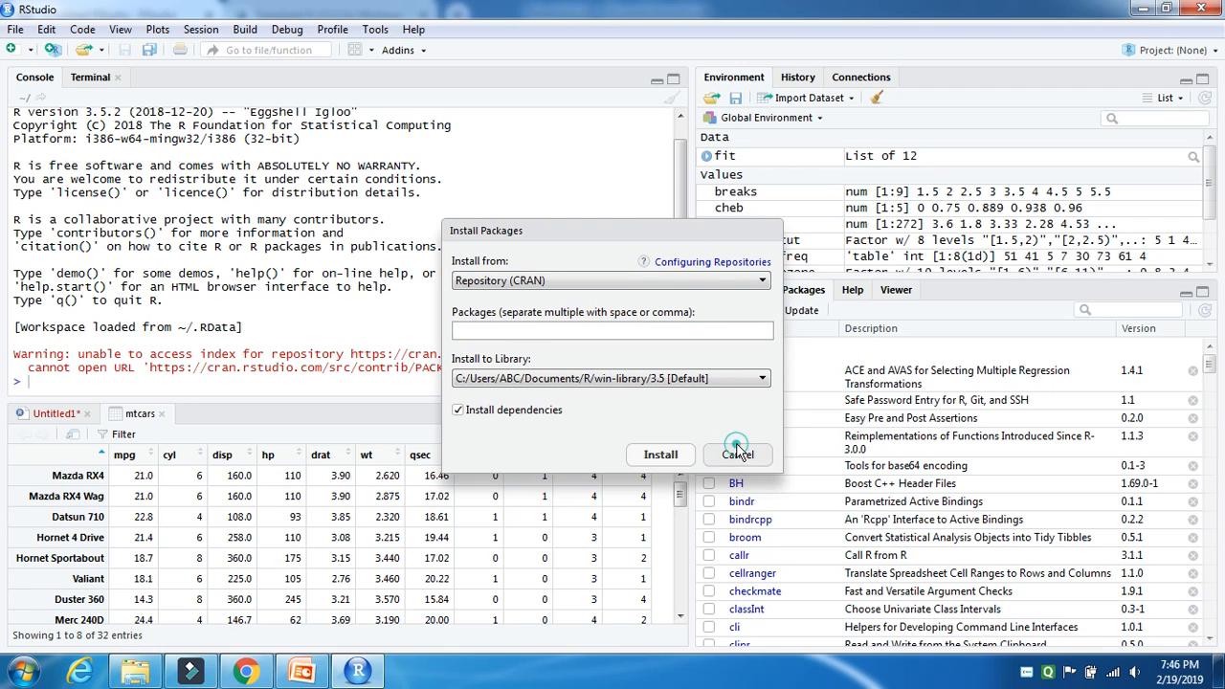
- Run print("hello World") in the R console
{"action": "left_click", "coordinate": [290, 378]}
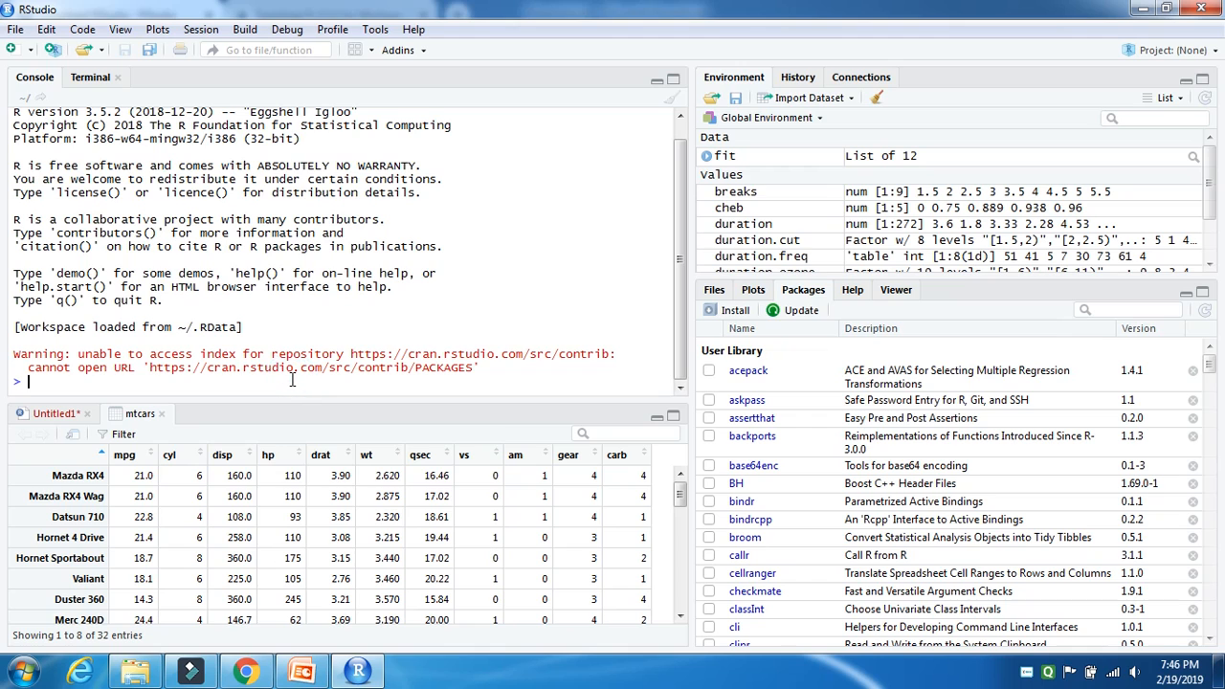
{"action": "type", "text": "print"}
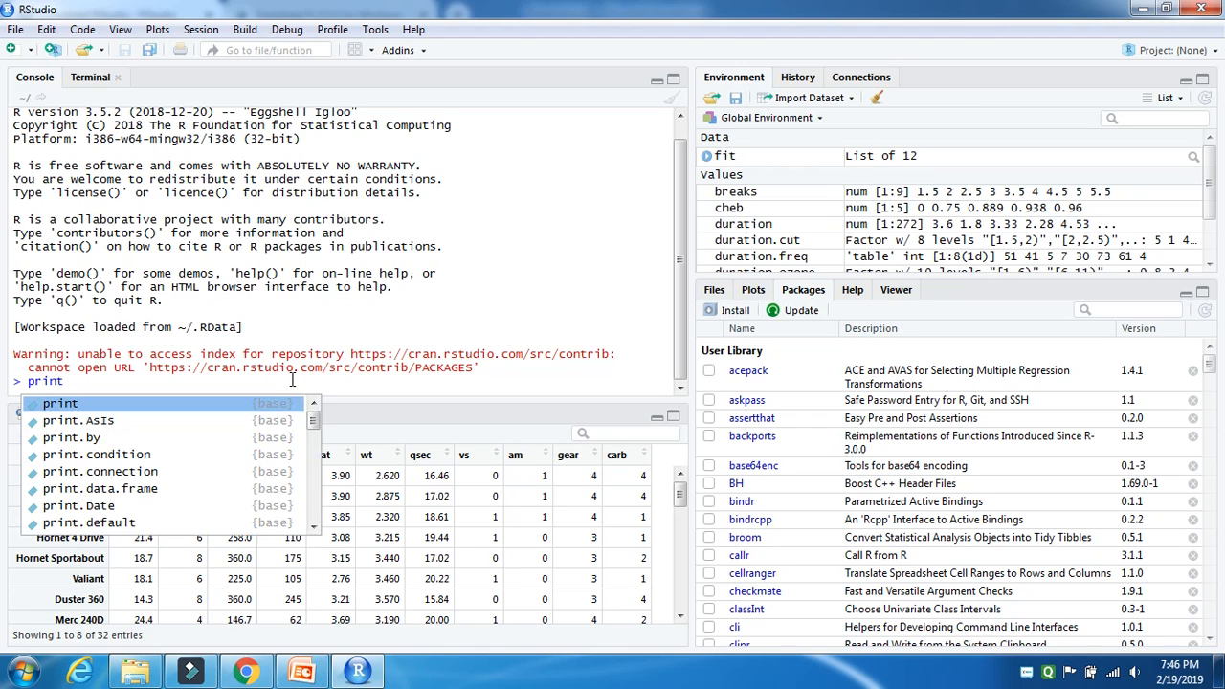
{"action": "type", "text": "(\"hello W"}
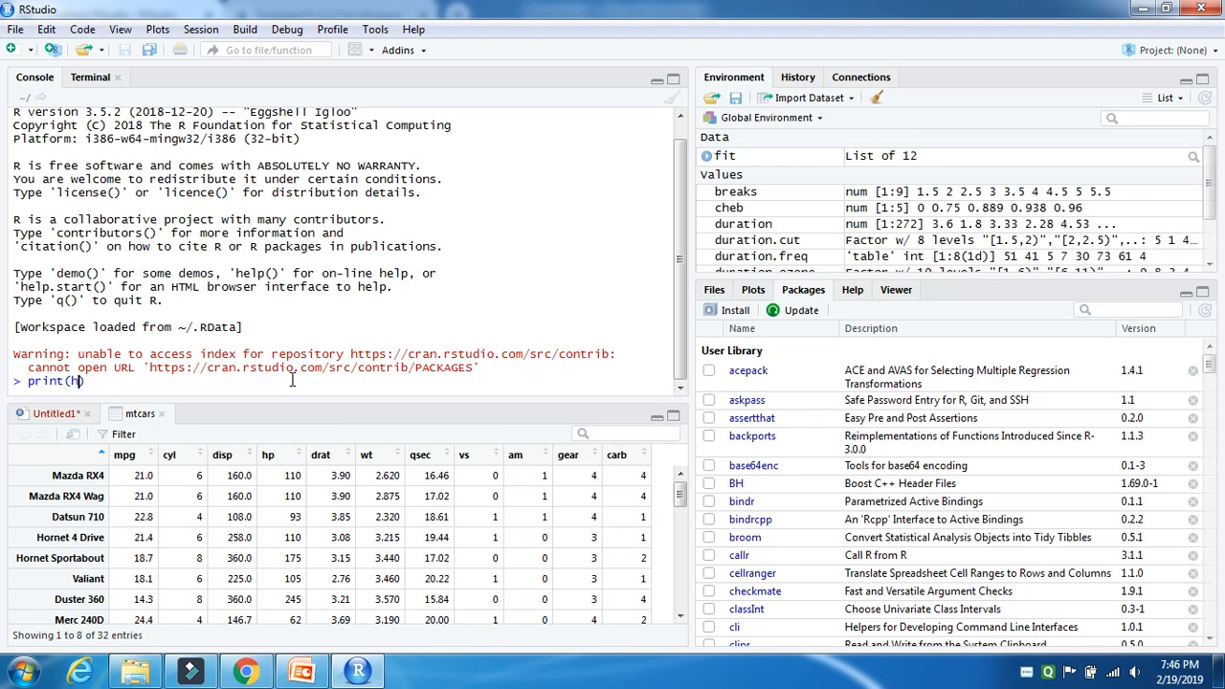
{"action": "type", "text": "orld\""}
{"action": "type", "text": "\""}
{"action": "key", "text": "Return"}
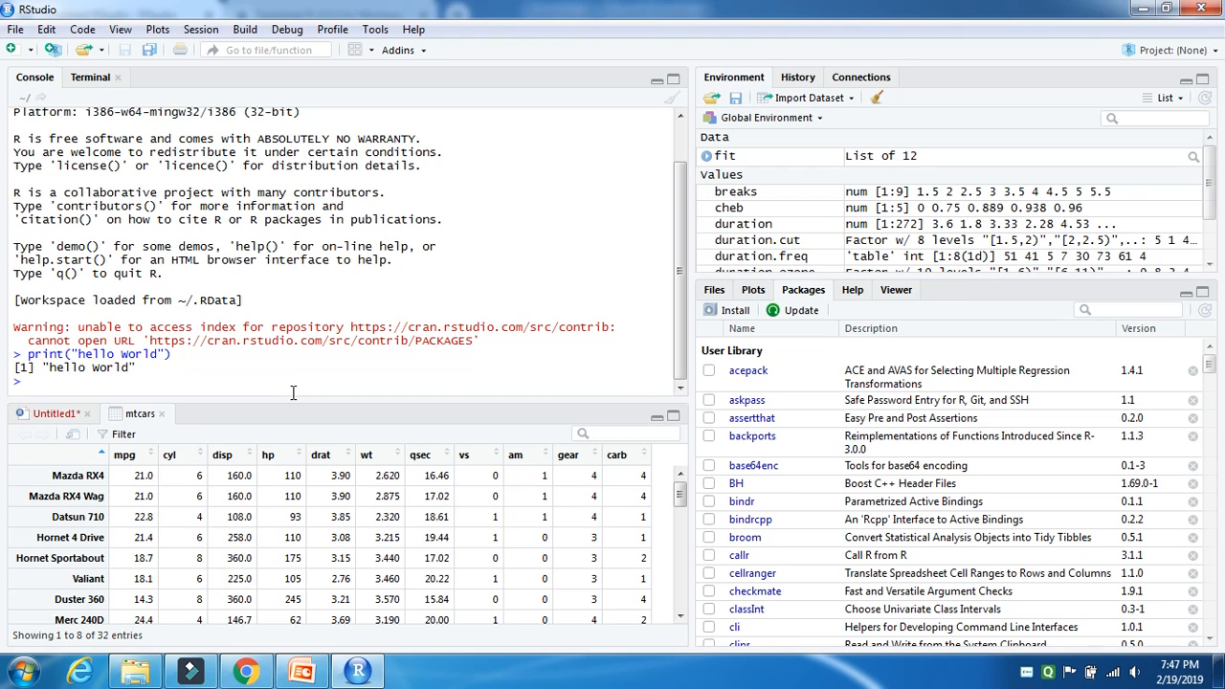
{"action": "right_click", "coordinate": [1026, 679]}
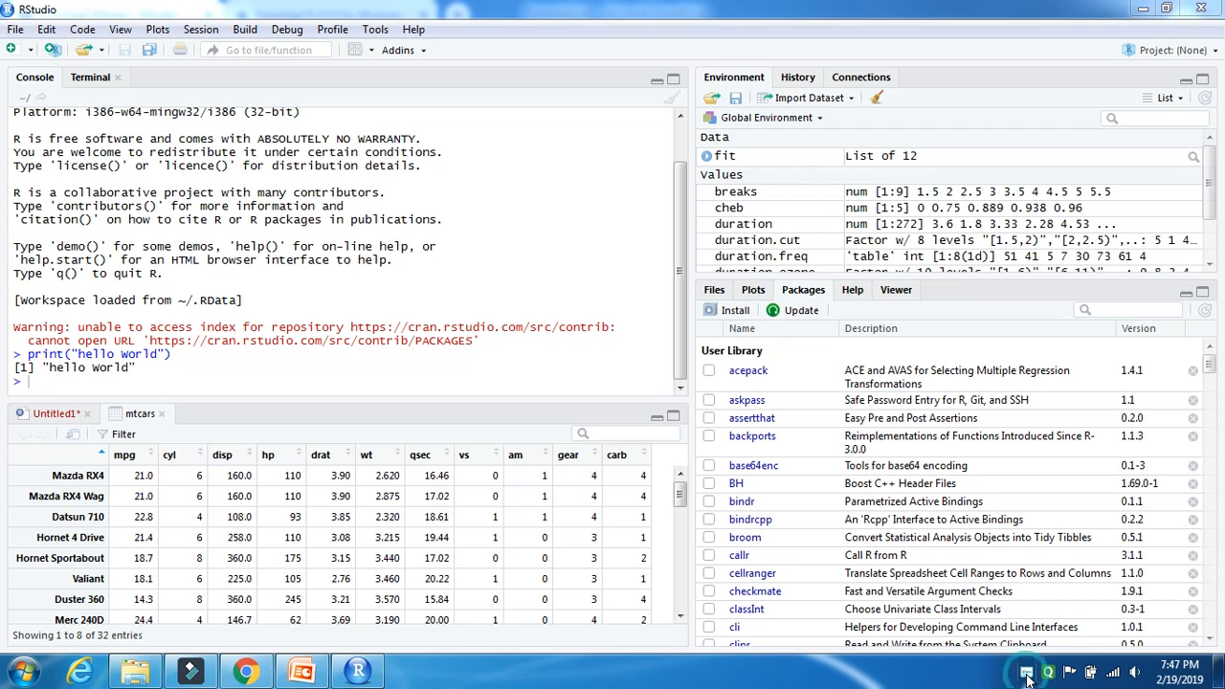